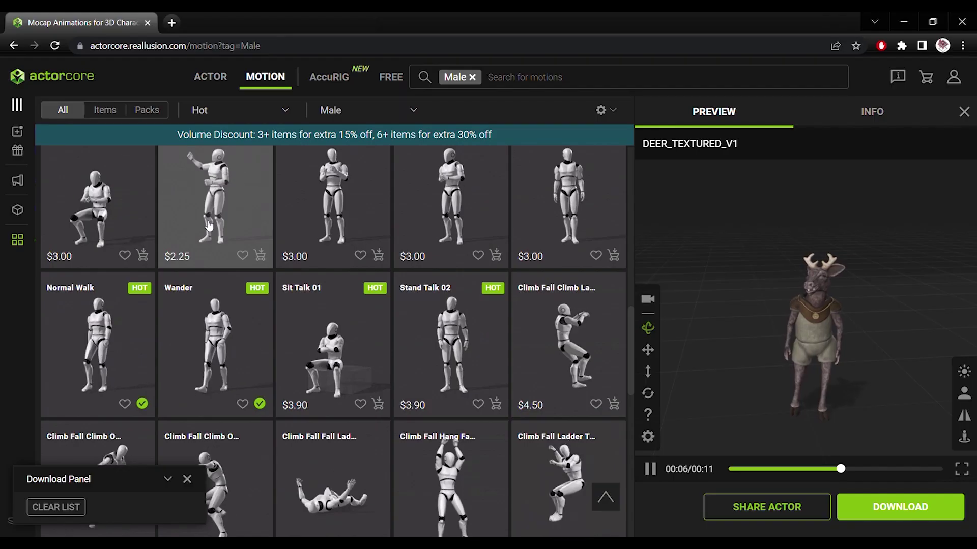
Step: Play Panic Chaos Run M01 from the Male-filtered Motion grid in the Preview panel
scroll(390, 247, down, 3)
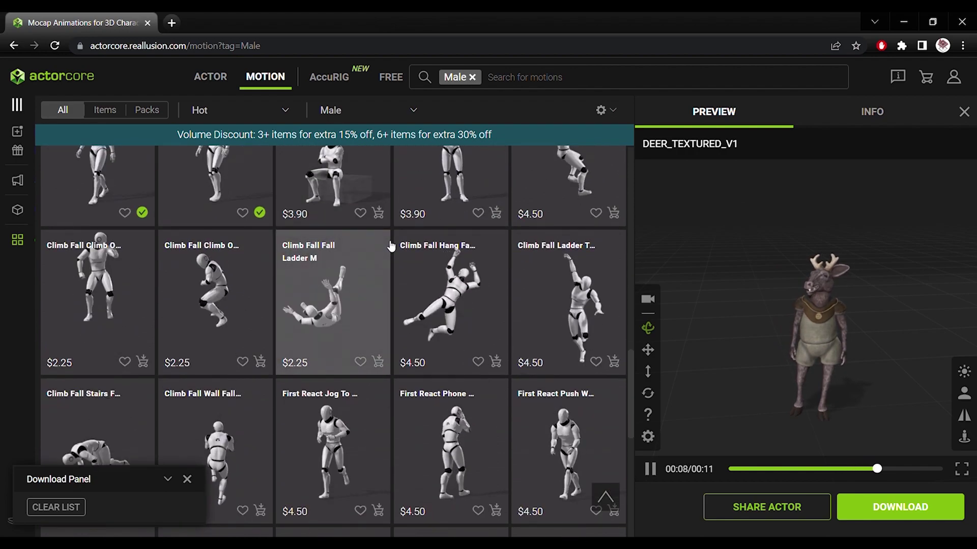
scroll(390, 246, down, 5)
click(333, 193)
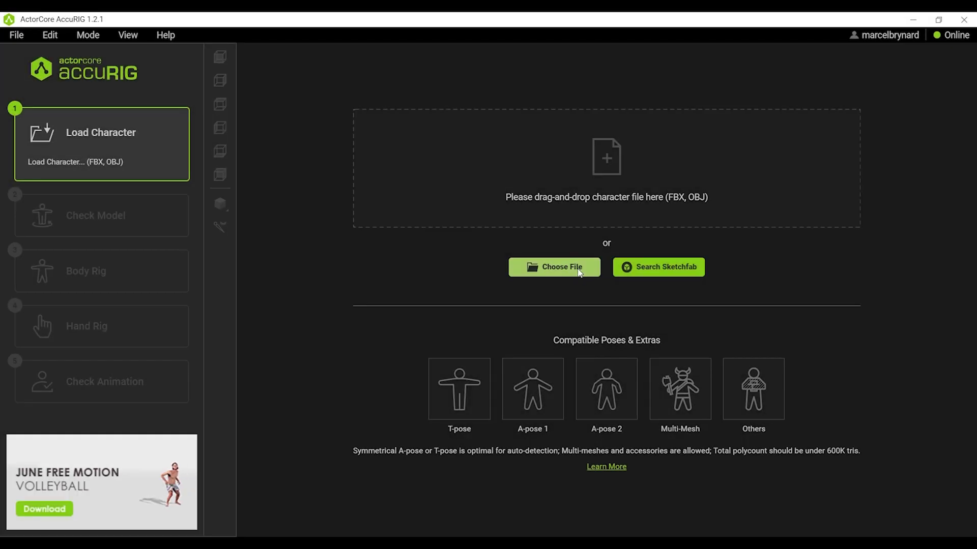
Step: Load DEER_TEXTURED_V1.fbx and accept the mesh density warning
click(578, 272)
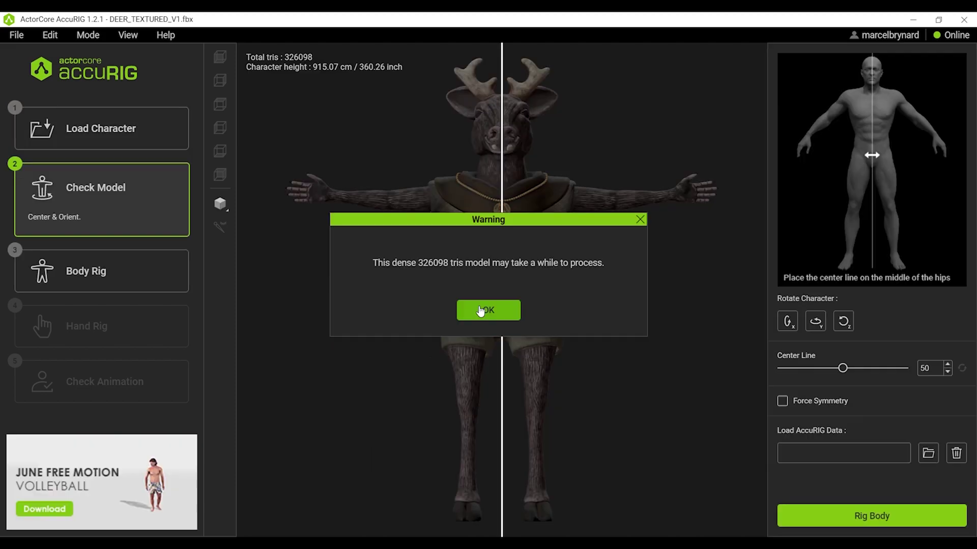
click(481, 311)
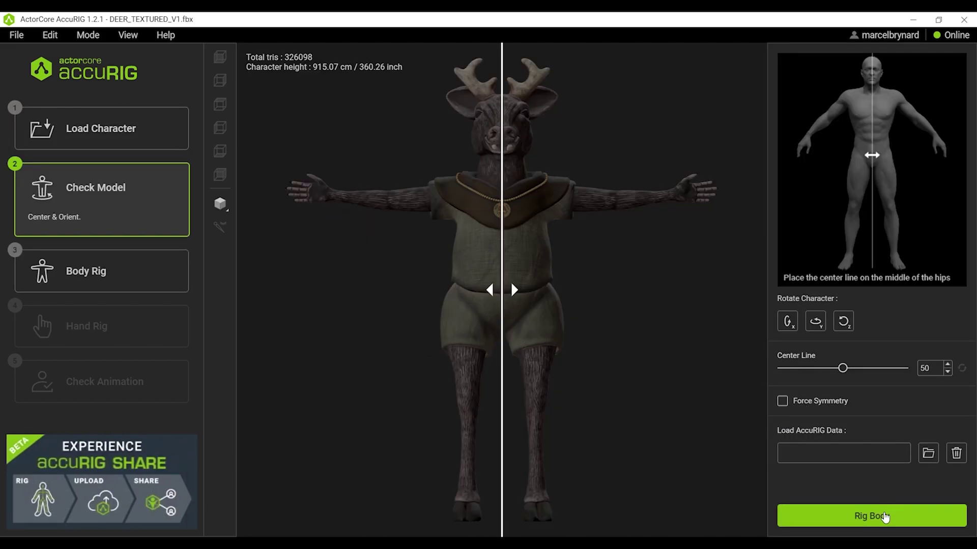
Step: Generate the body rig and move the clavicle joints up toward the shoulders
click(883, 518)
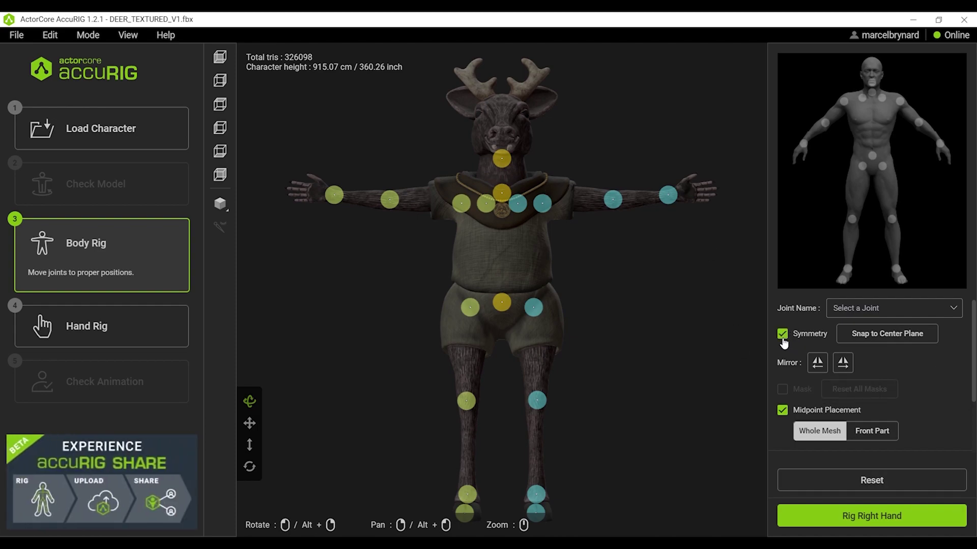
click(502, 165)
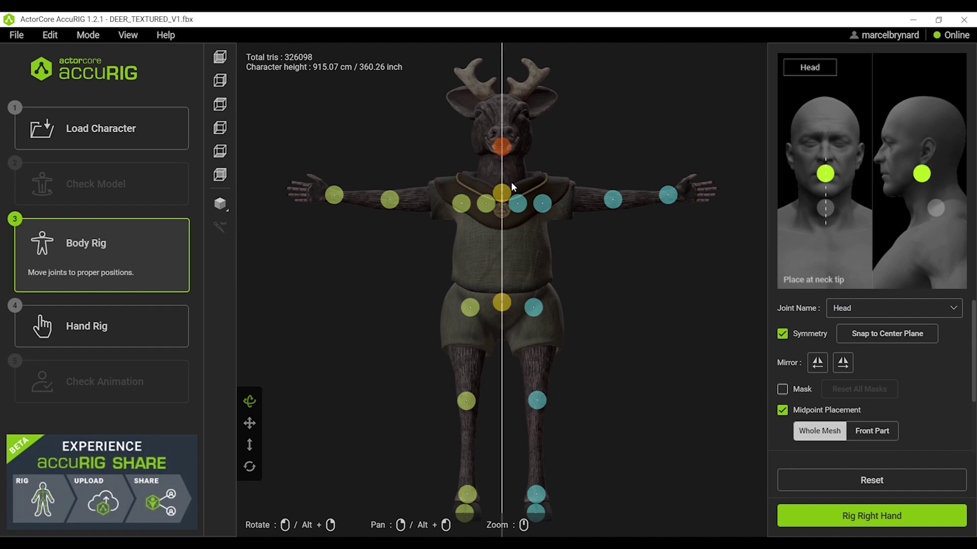
click(505, 188)
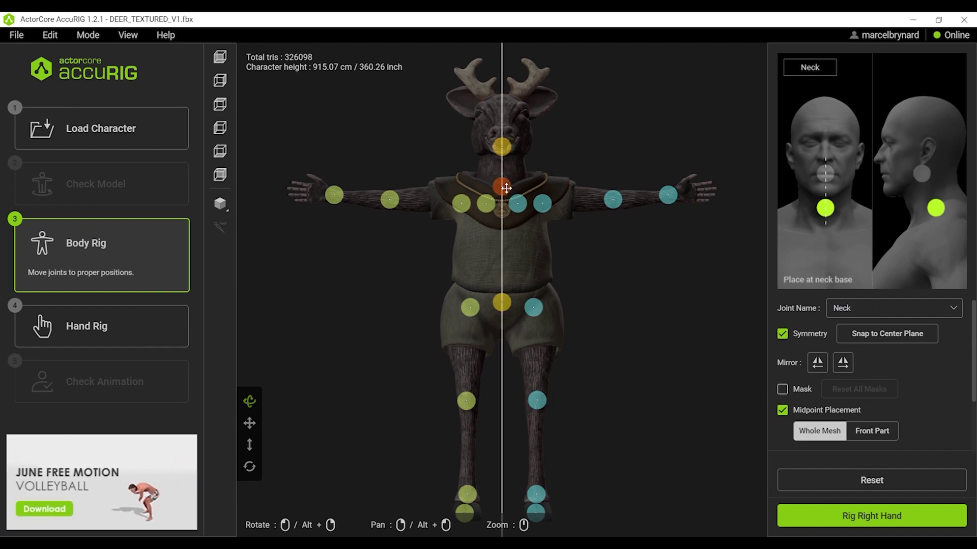
mouse_move(490, 204)
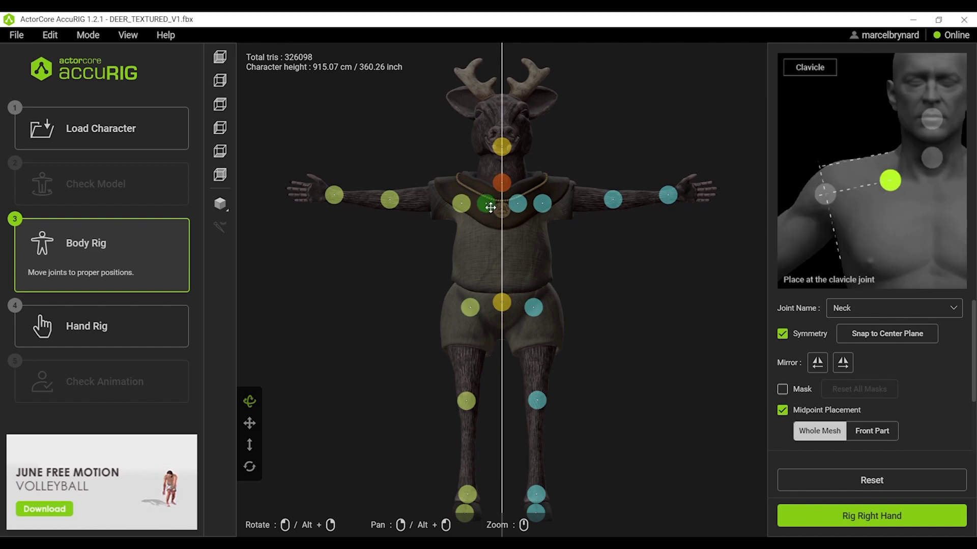
drag(490, 204, 446, 195)
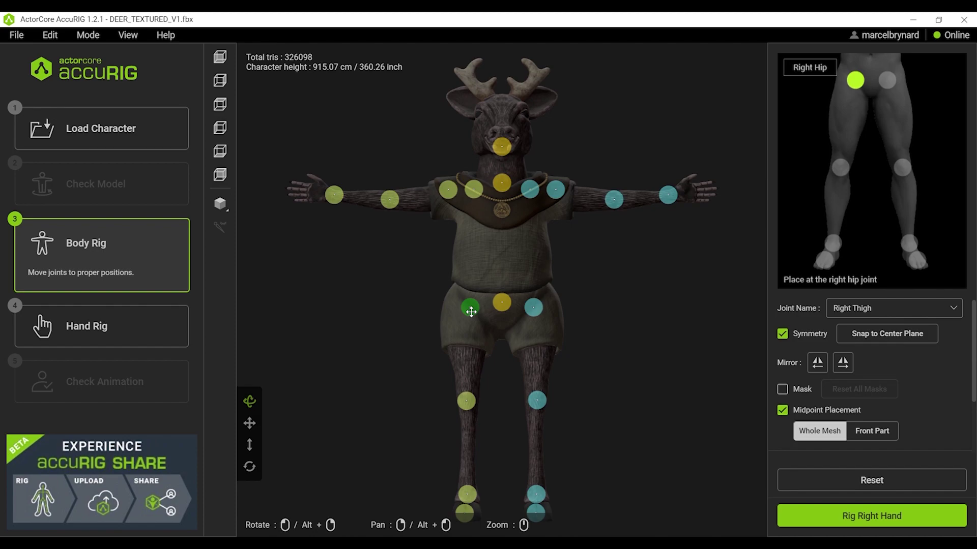
Step: Raise the pelvis joint, lower the knee joints, and select the toe base joint
click(505, 306)
drag(505, 306, 503, 295)
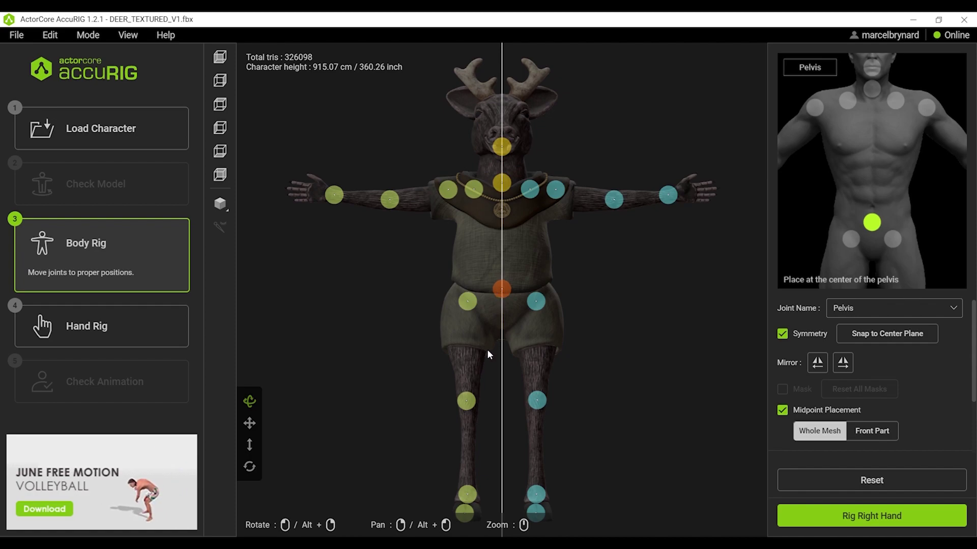
click(469, 405)
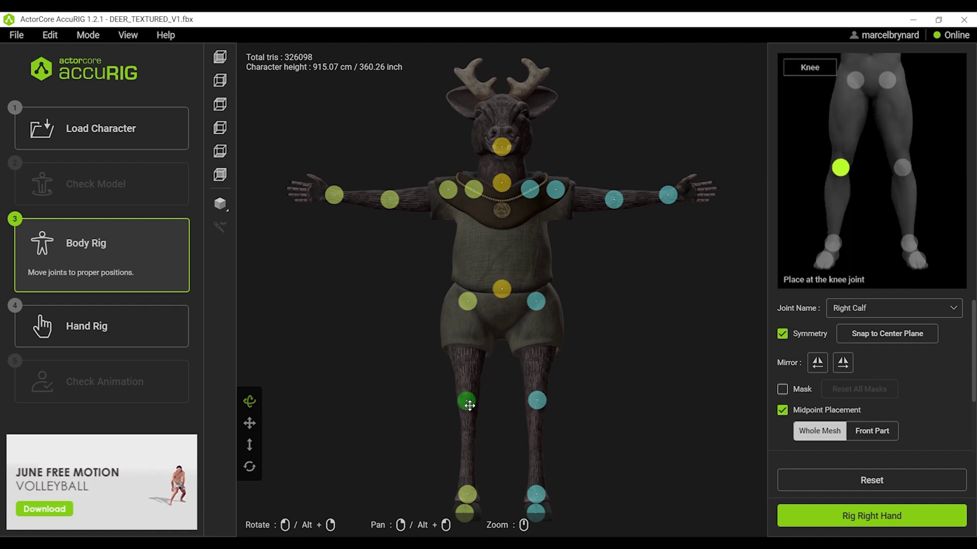
drag(469, 406, 469, 406)
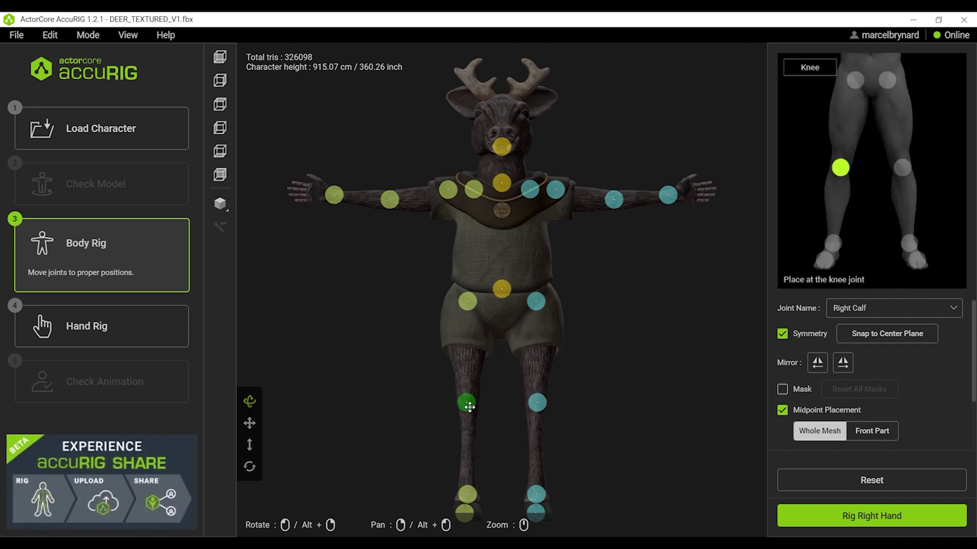
scroll(597, 355, down, 2)
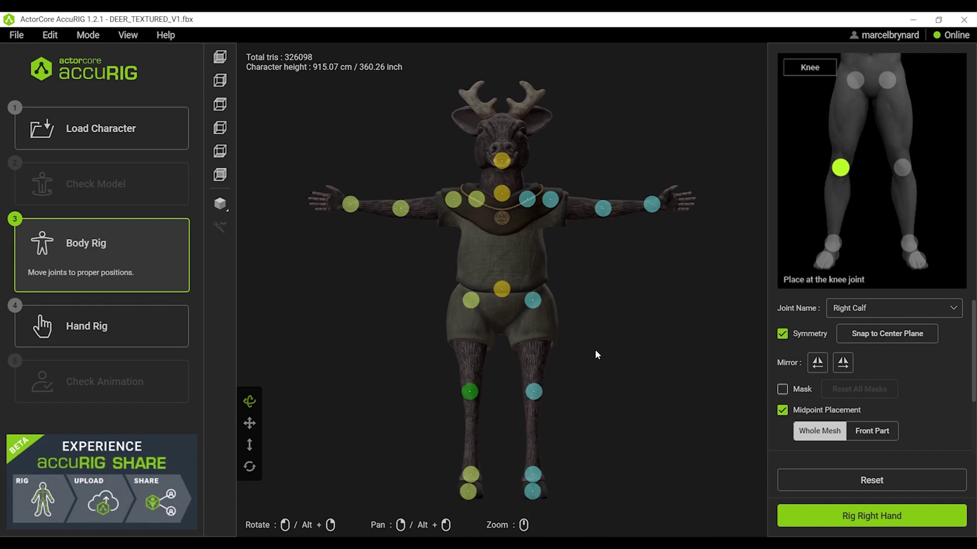
drag(614, 364, 621, 432)
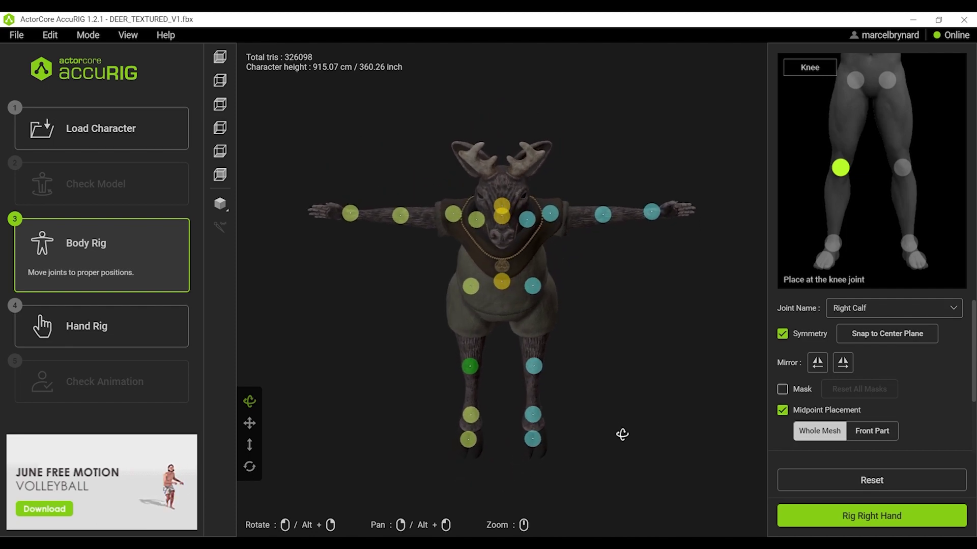
click(469, 433)
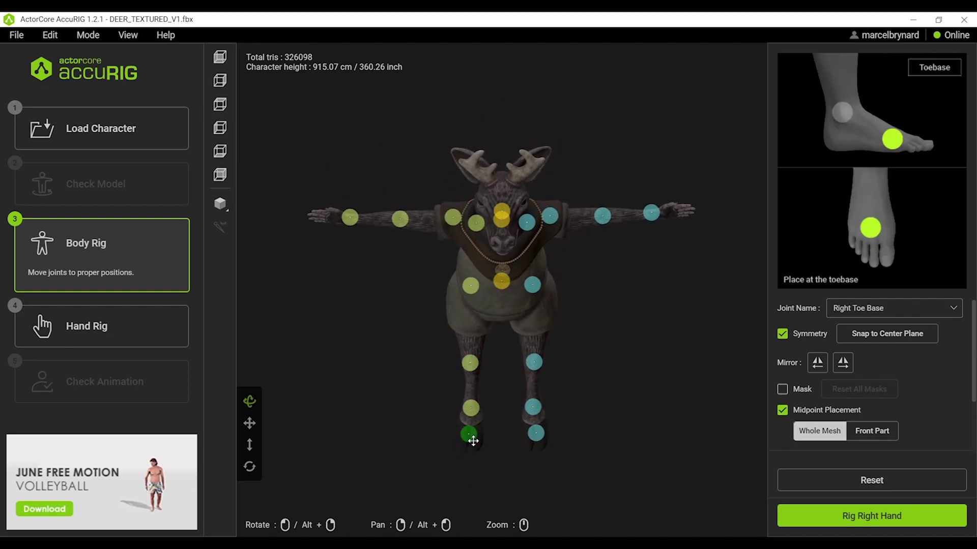
drag(530, 432, 694, 404)
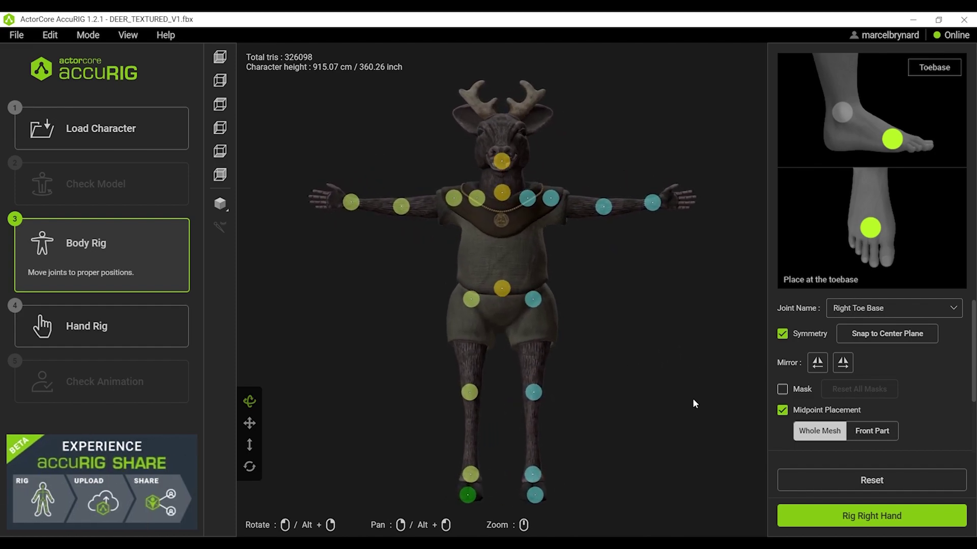
Step: Rig the right hand with five fingers, slide its thumb joint into position, then rig the left hand
click(853, 527)
click(478, 313)
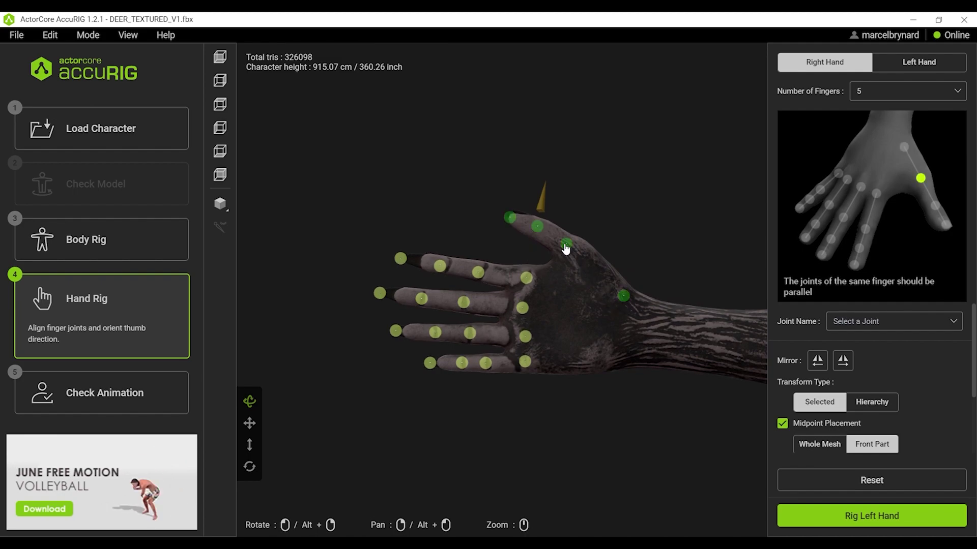
drag(617, 283, 364, 278)
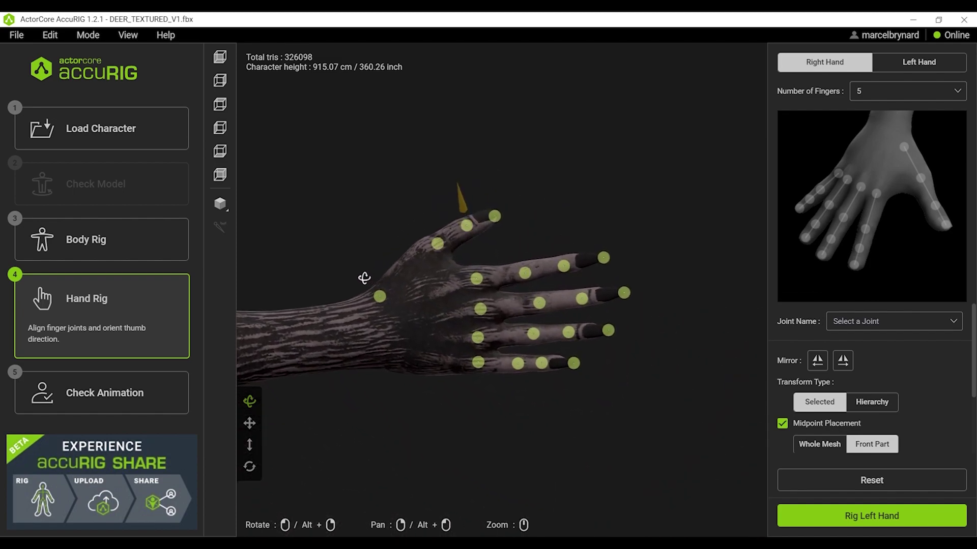
drag(442, 247, 430, 248)
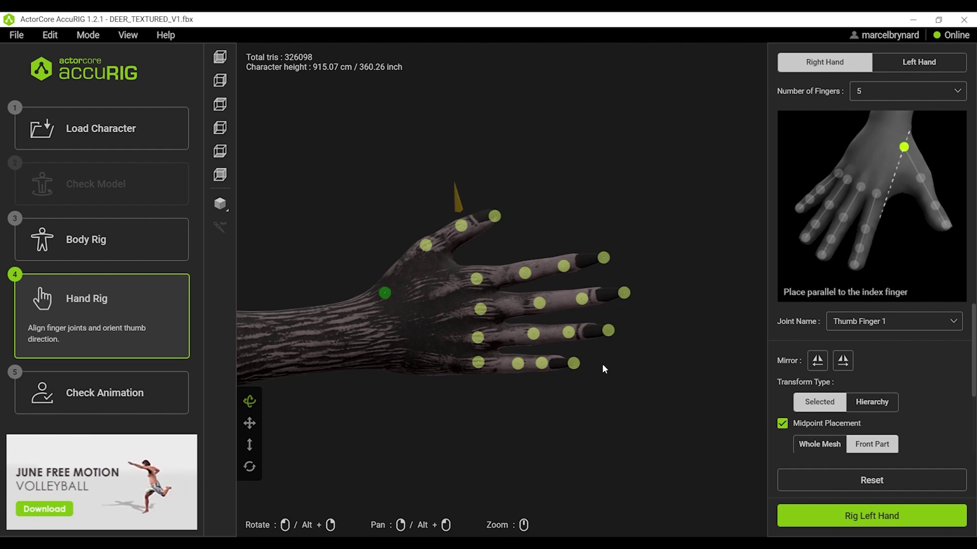
click(863, 517)
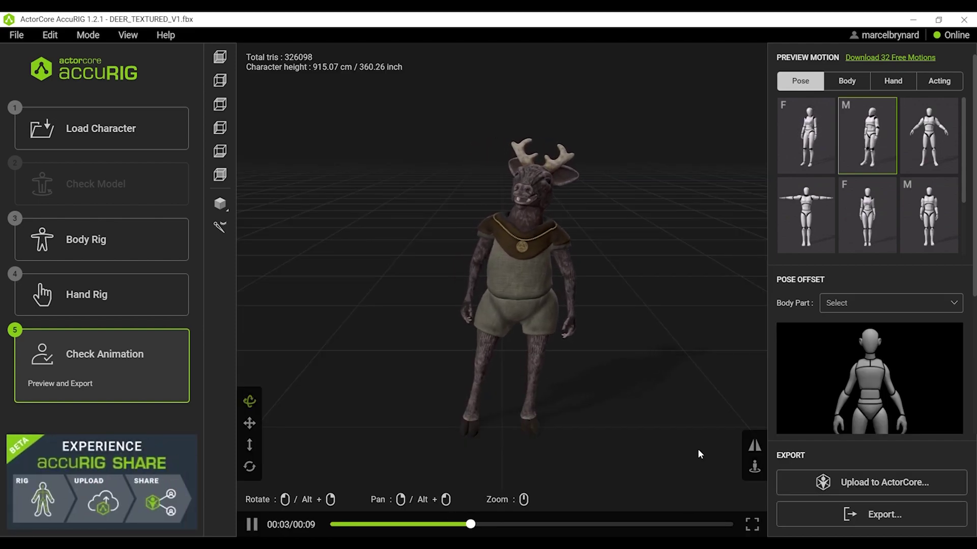
Step: Preview the deer in the third pose, then switch it to a T-pose
click(926, 142)
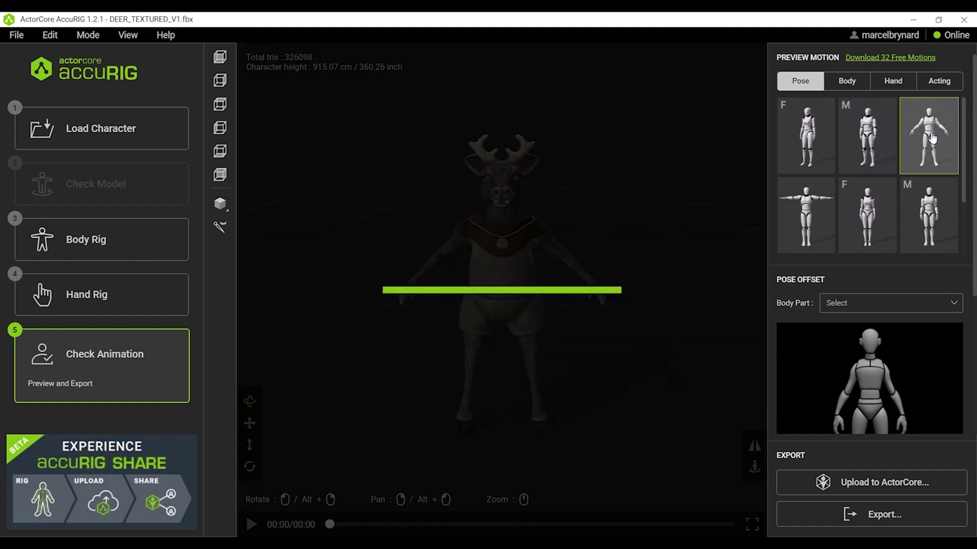
drag(603, 266, 640, 243)
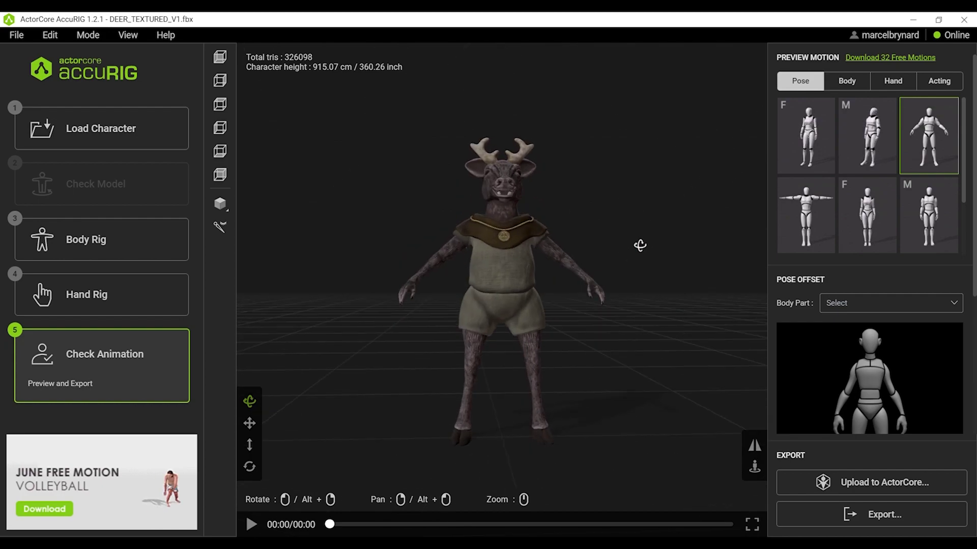
click(807, 218)
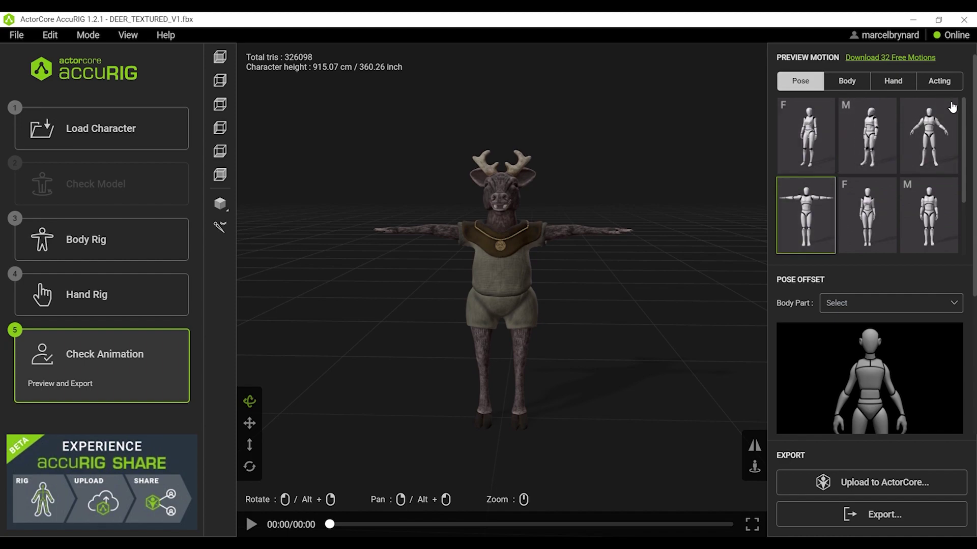
Step: Play an Acting motion on the deer, then switch to another Body motion
scroll(968, 90, down, 2)
scroll(963, 87, up, 2)
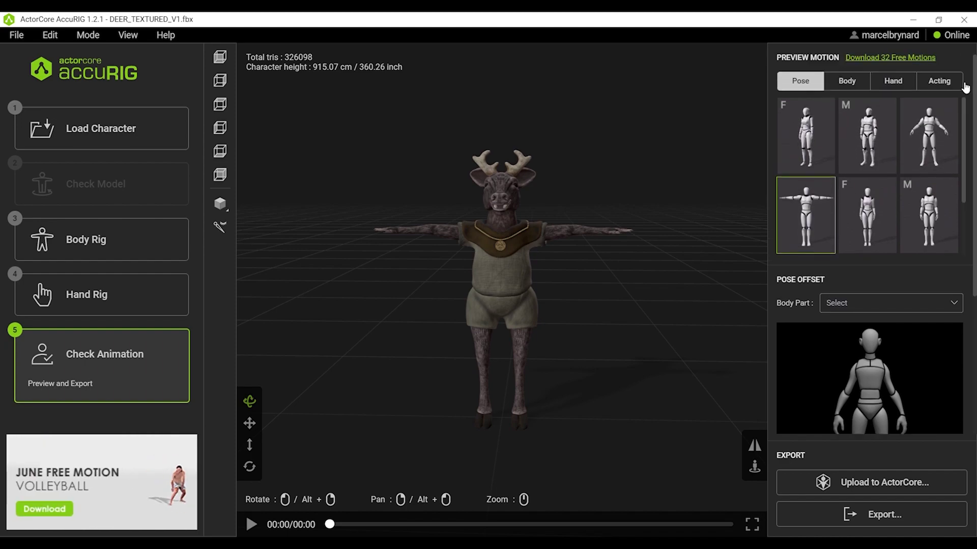
click(960, 83)
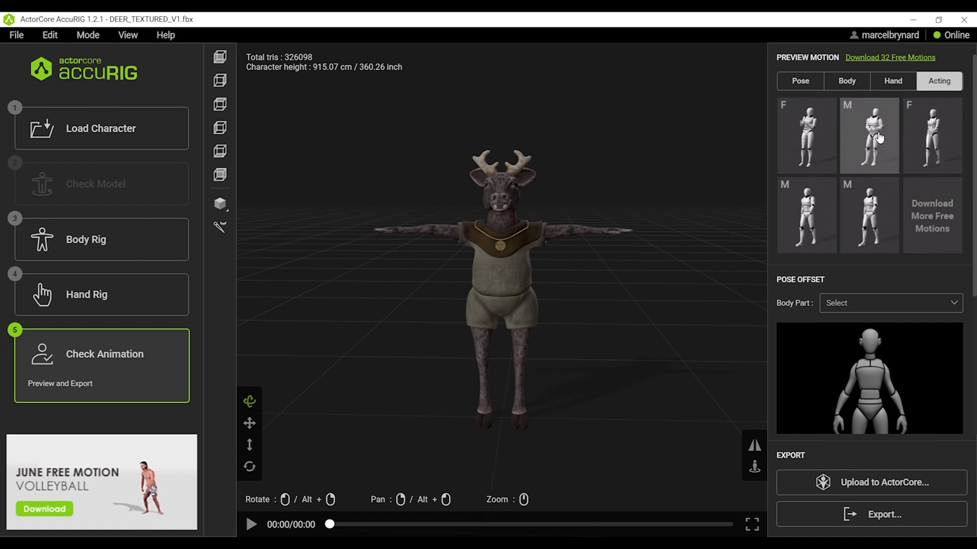
click(855, 154)
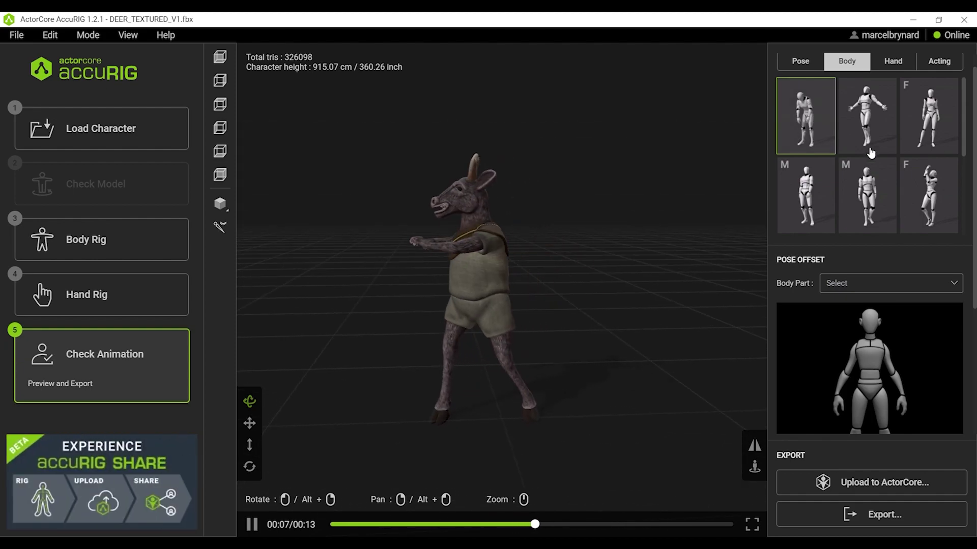
click(881, 131)
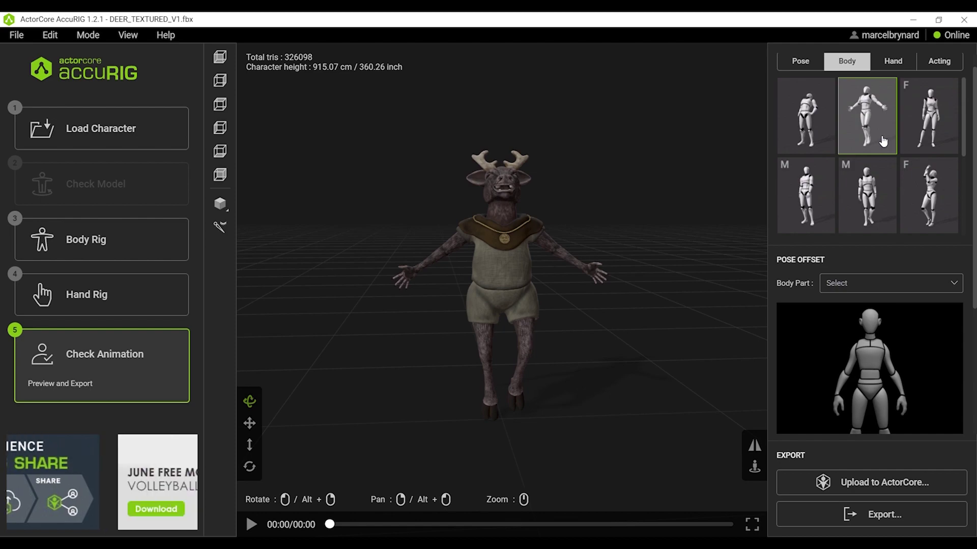
Step: Play the first Hand motion and orbit and zoom closely around the deer's hands and head
click(893, 61)
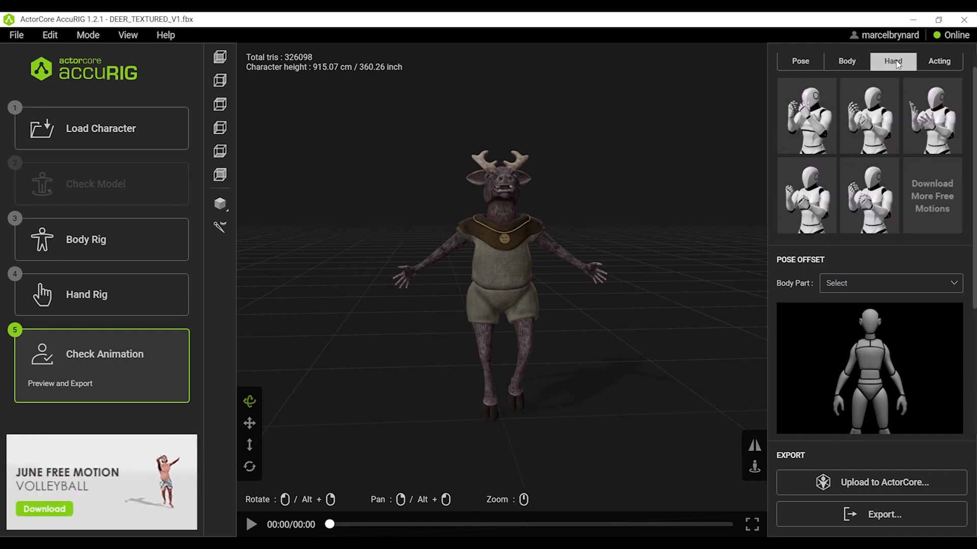
click(806, 117)
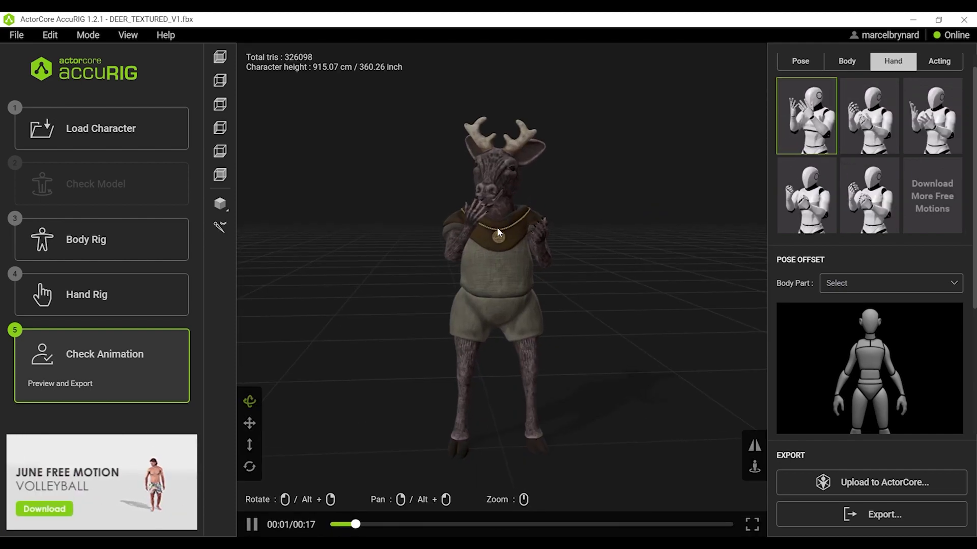
drag(520, 183, 458, 234)
scroll(458, 234, up, 5)
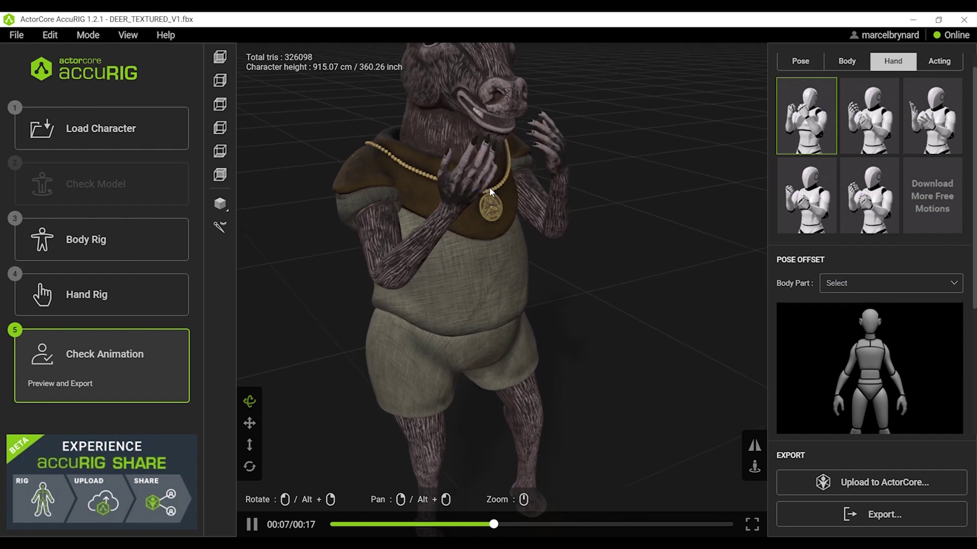
drag(411, 182, 530, 284)
scroll(529, 285, up, 4)
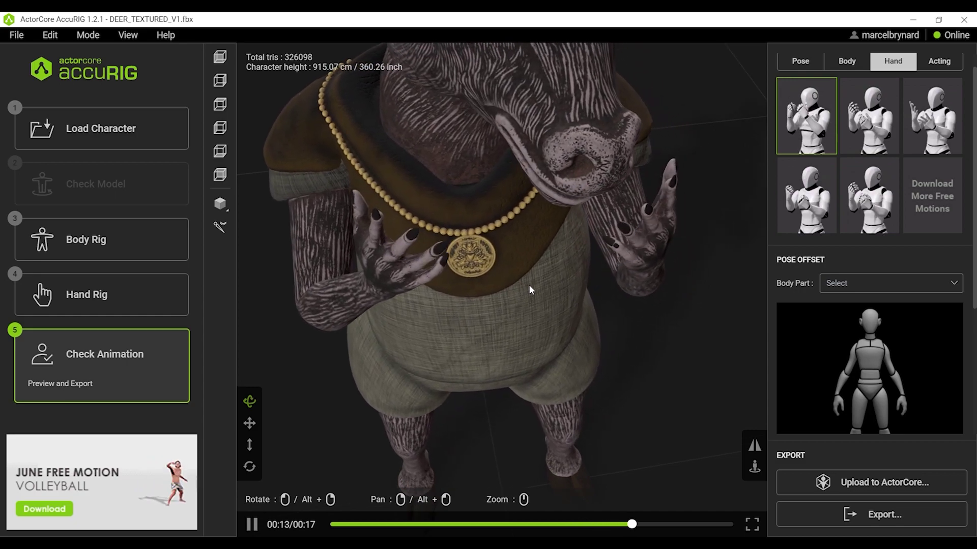
scroll(528, 285, down, 4)
scroll(529, 289, down, 5)
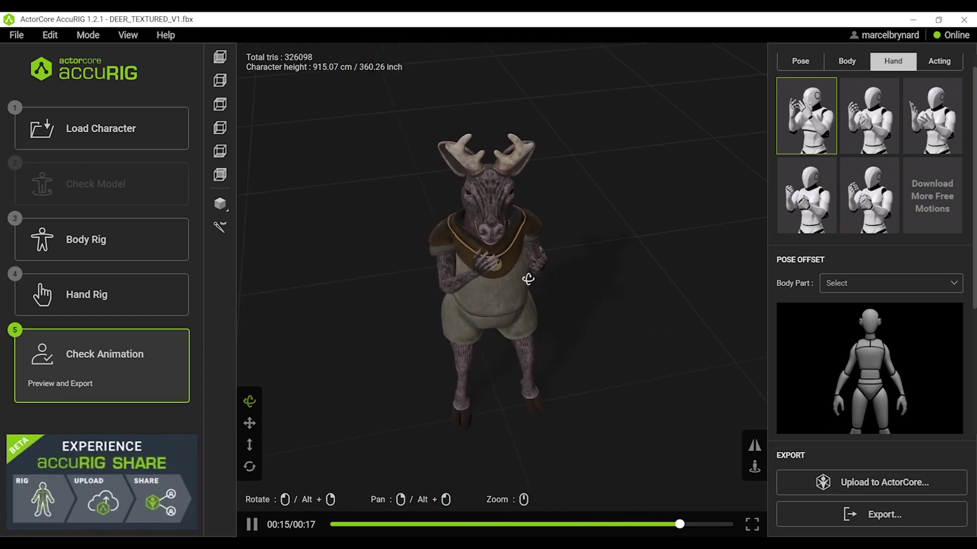
drag(484, 272, 497, 273)
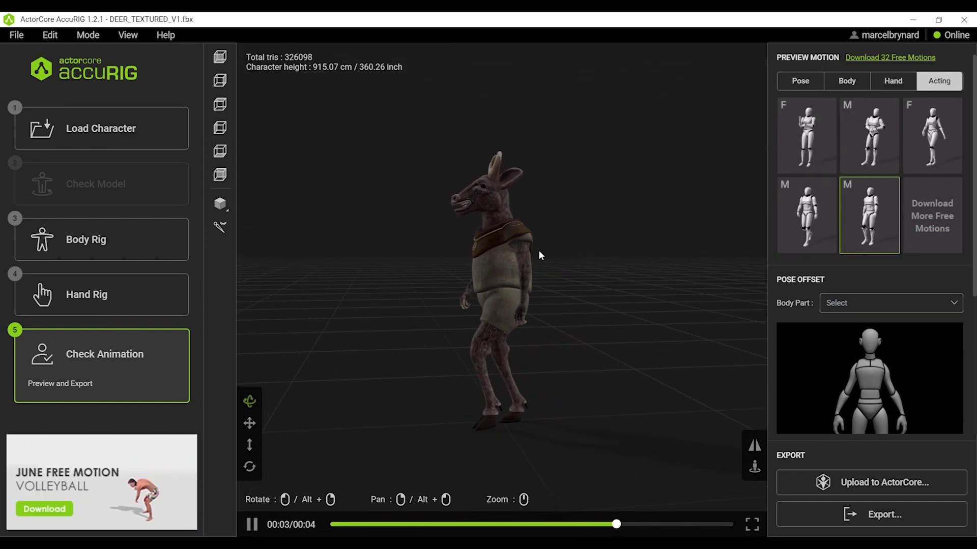
Step: Upload the rigged deer to ActorCore, dismiss the completion notice, and reopen Hand motions
mouse_move(641, 293)
mouse_down()
mouse_move(621, 279)
mouse_move(649, 292)
mouse_up()
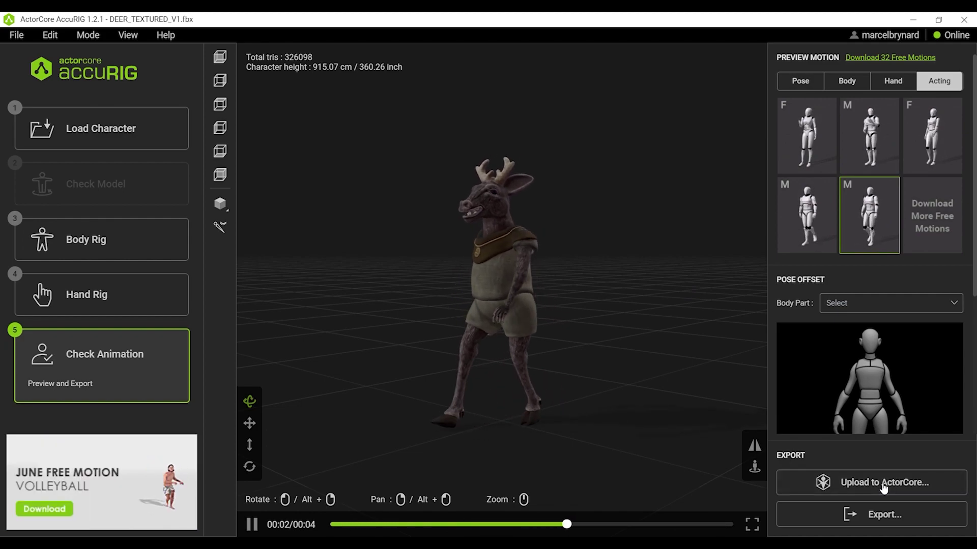
click(843, 489)
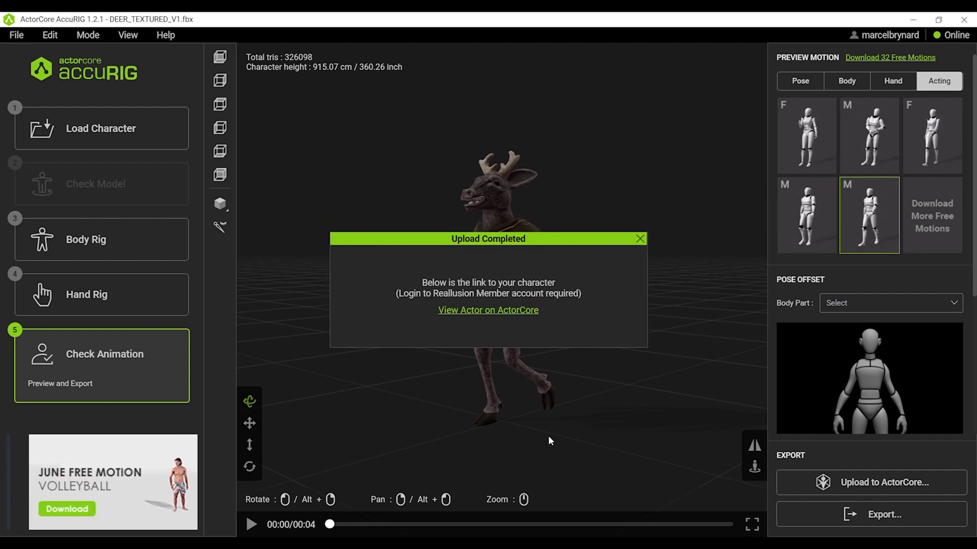
click(640, 239)
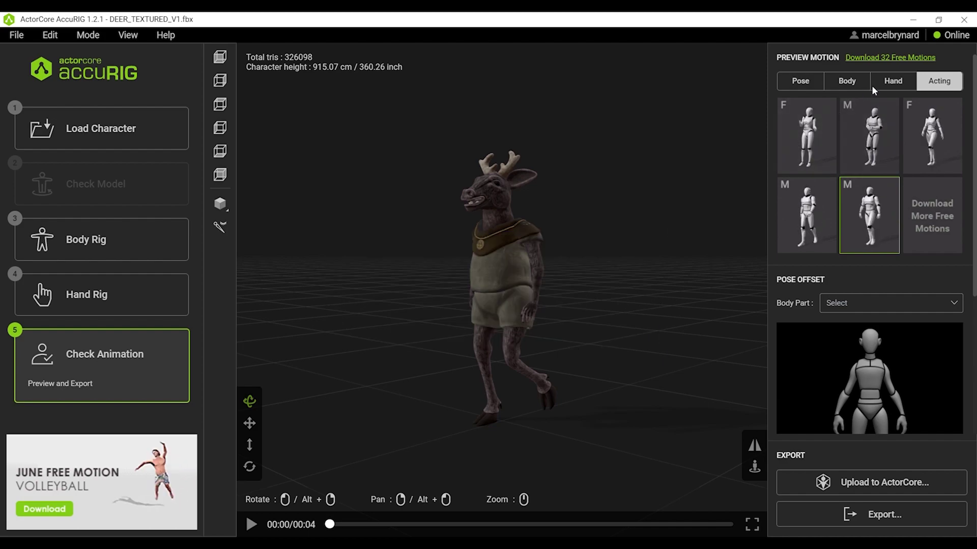
click(893, 81)
scroll(895, 152, down, 1)
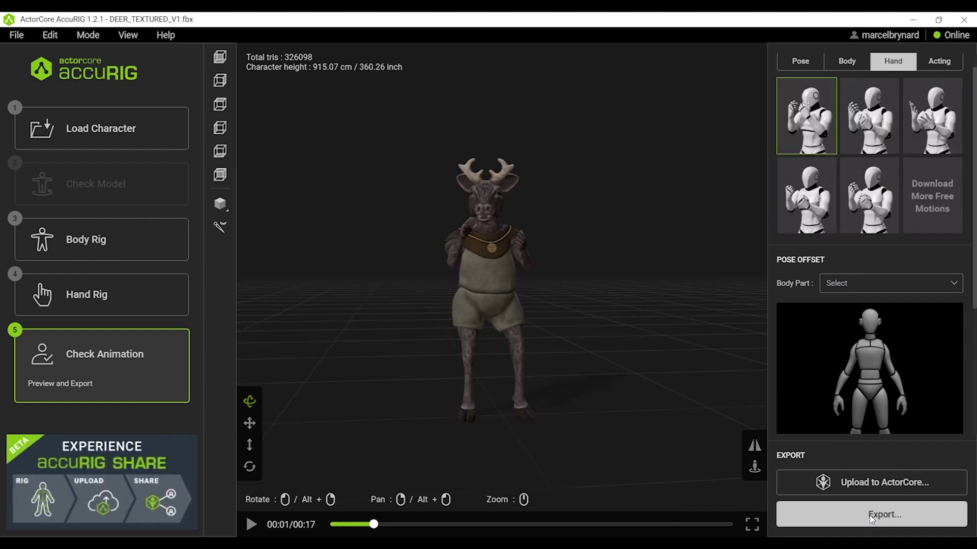
Step: Set up FBX export for Blender with Original max texture size and embedded textures
click(871, 516)
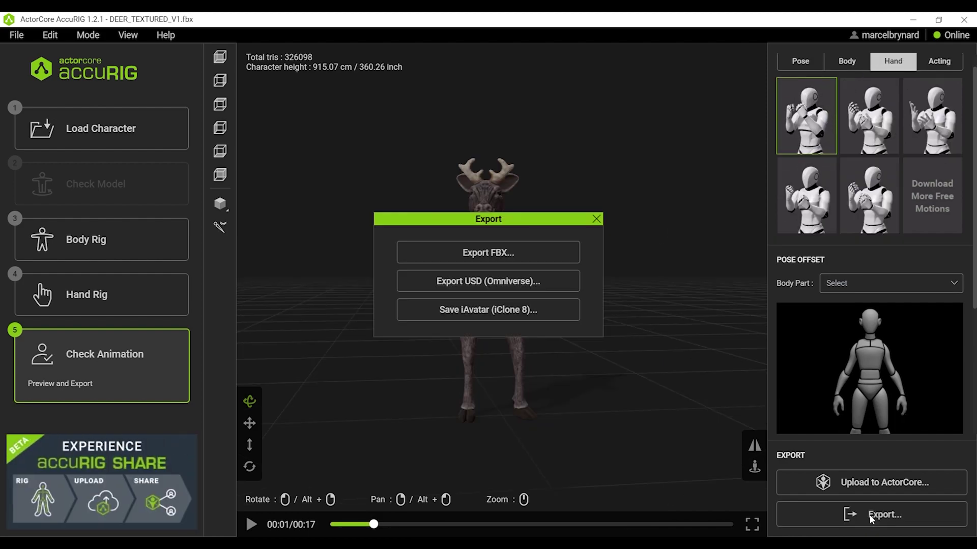
click(546, 255)
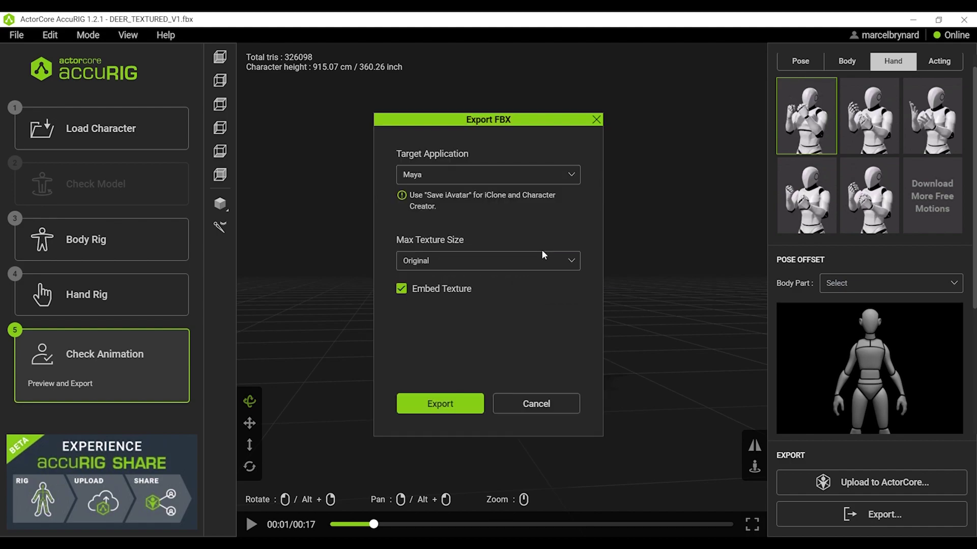
click(490, 176)
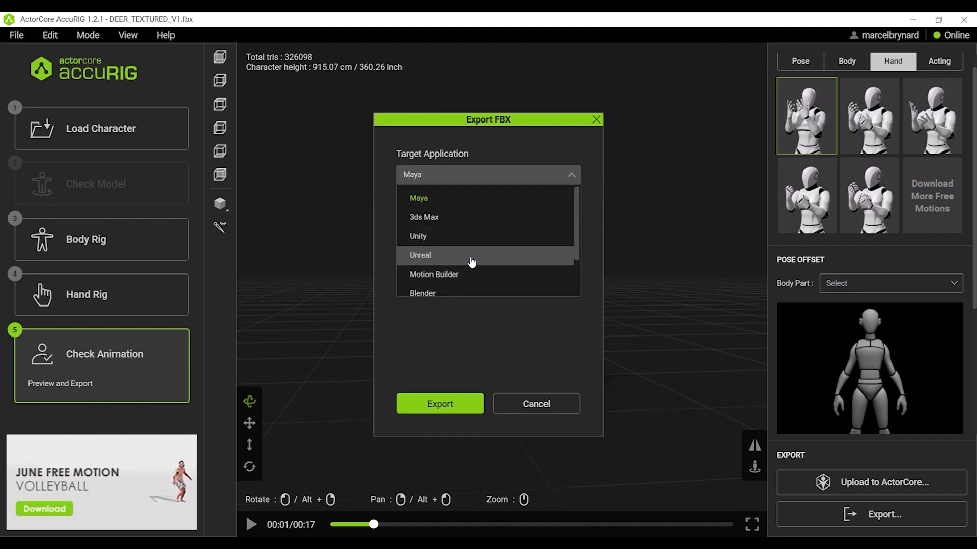
scroll(472, 262, down, 1)
click(460, 246)
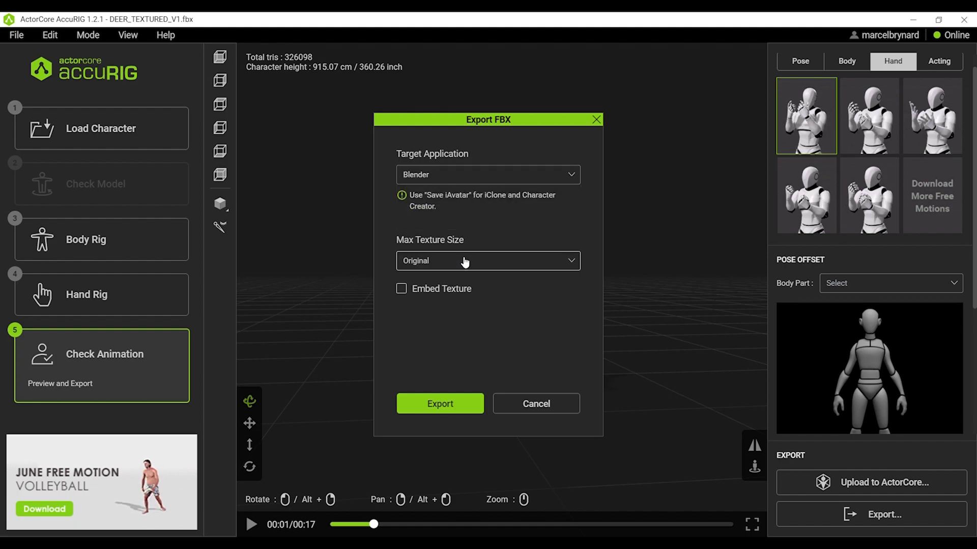
click(464, 261)
click(458, 263)
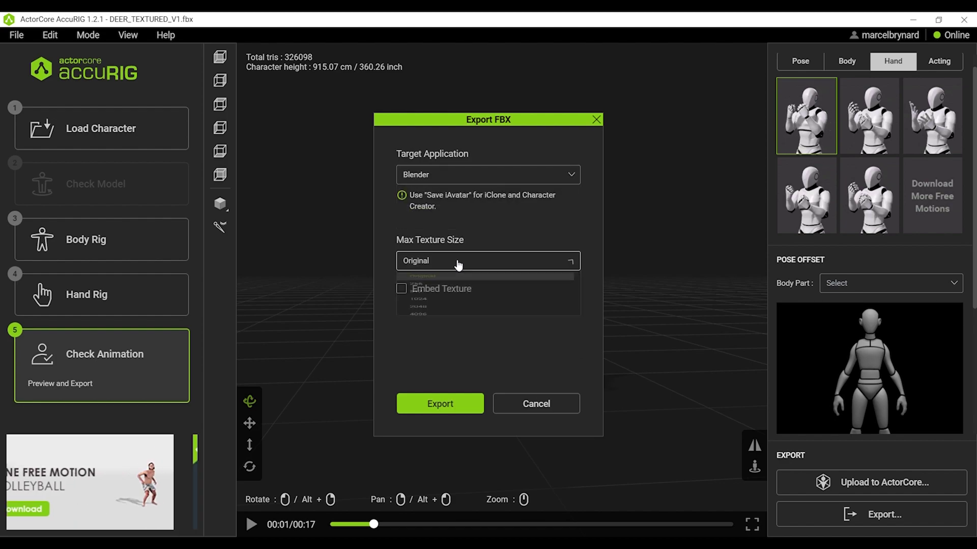
click(402, 292)
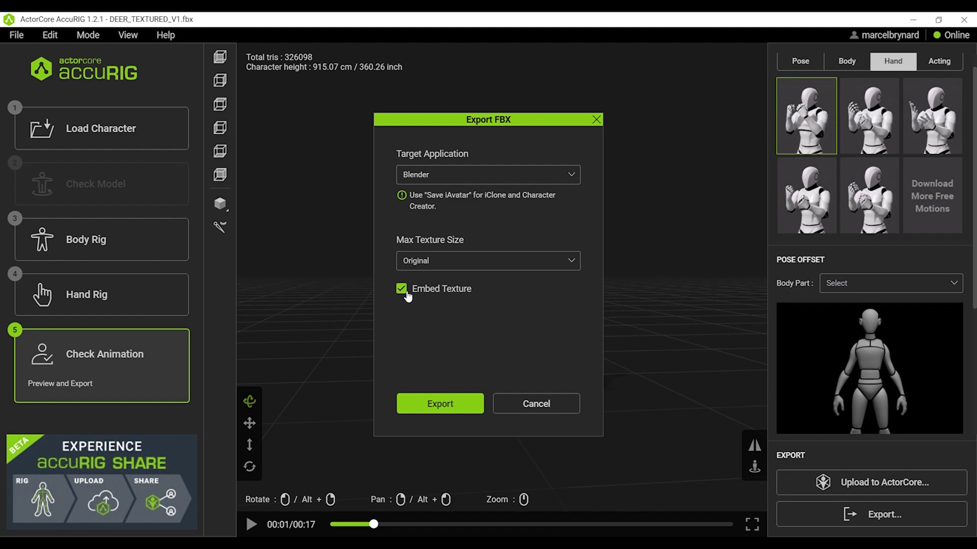
Step: Close the export dialogs without exporting and open the File menu
click(597, 121)
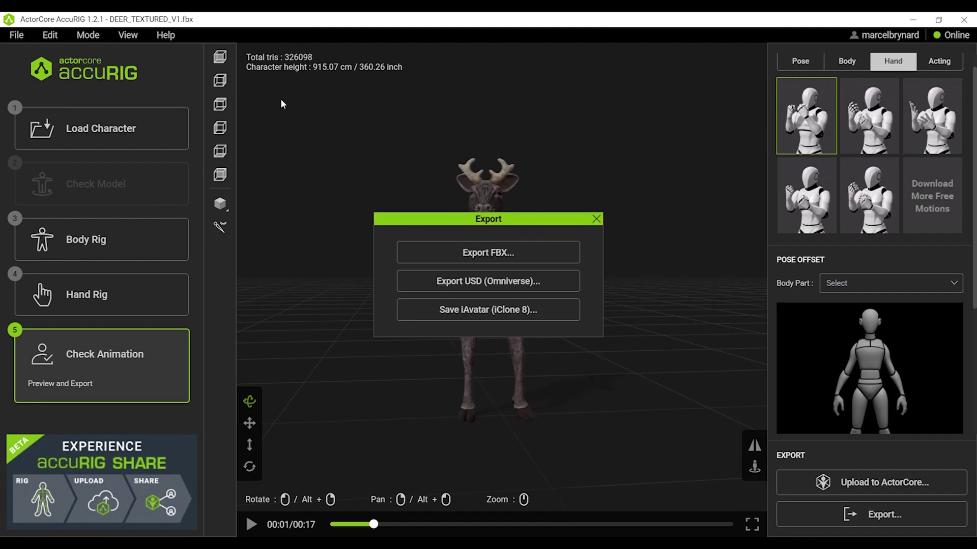
click(597, 219)
click(15, 36)
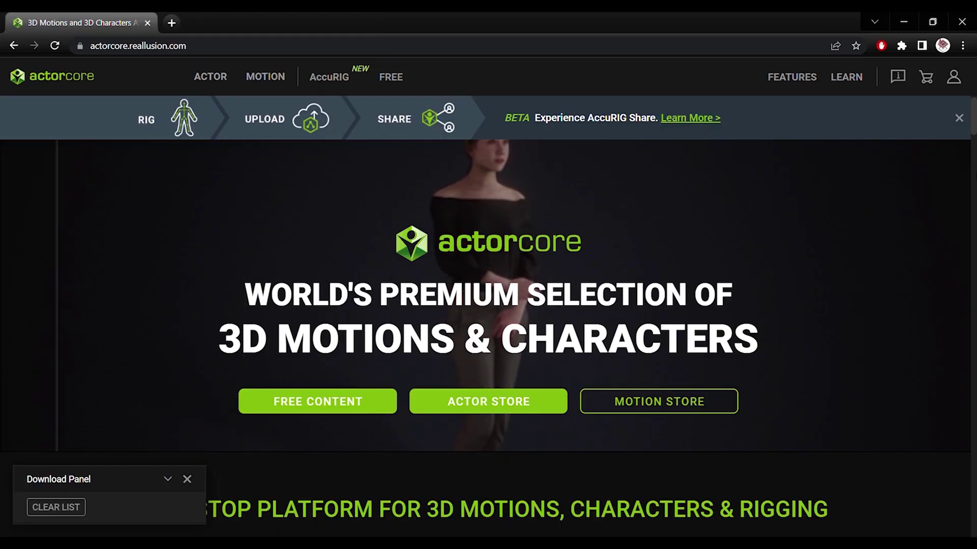
Step: Preview DEER_TEXTURED_V1 from Uploaded Actors, then switch to the MOTION catalogue
mouse_move(961, 86)
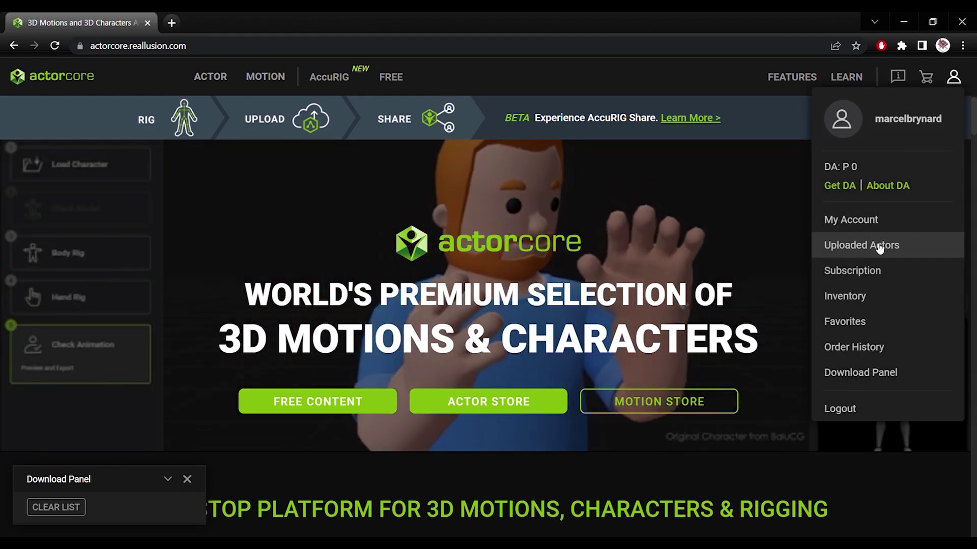
click(879, 246)
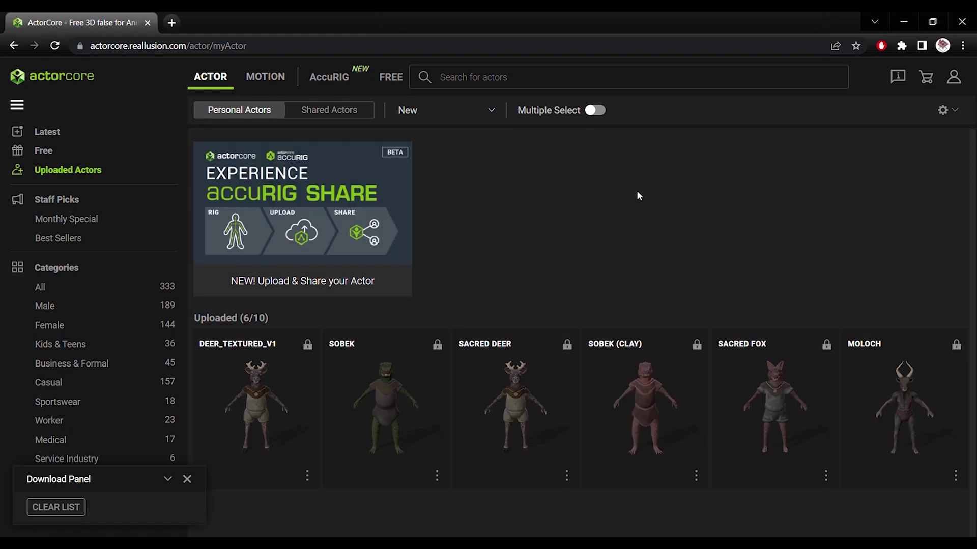
click(257, 388)
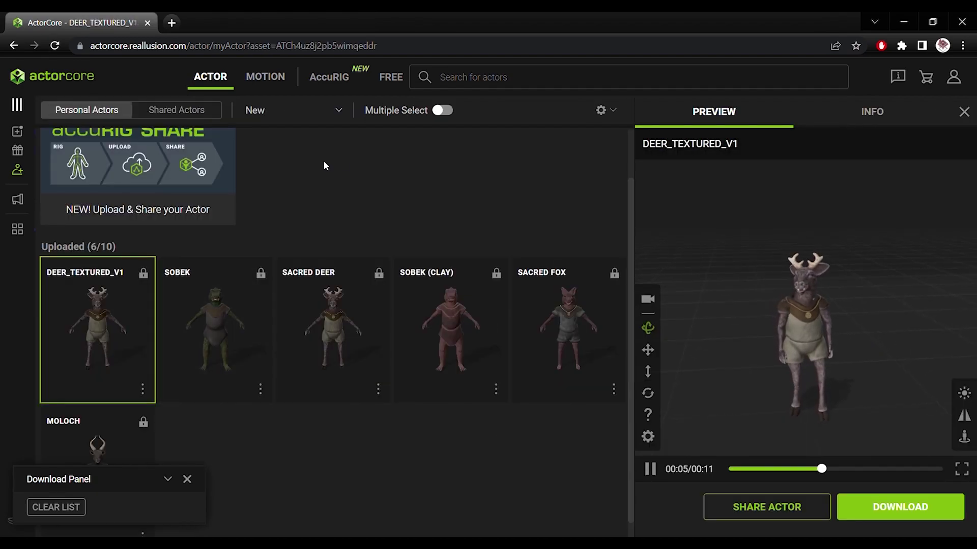
click(271, 83)
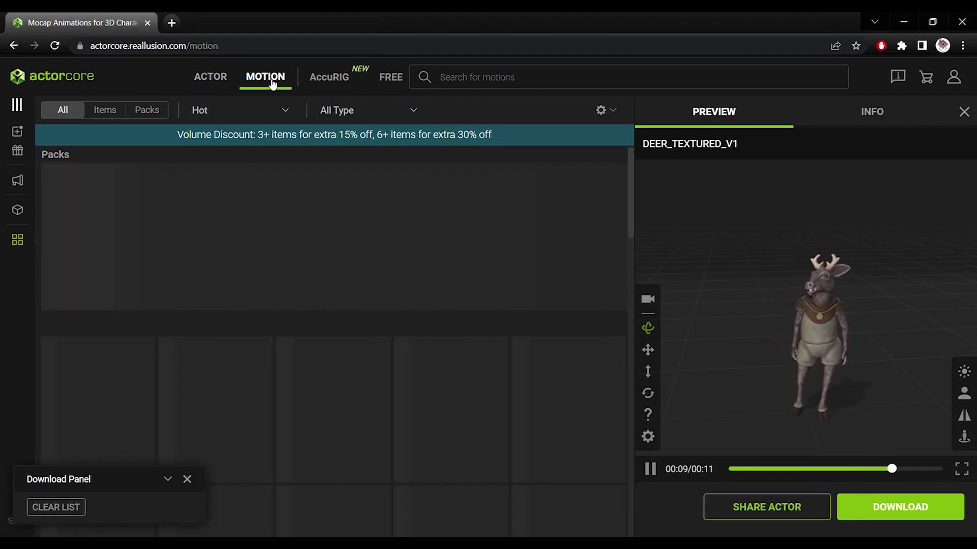
Step: Filter the motion library's character type to Male
mouse_move(328, 195)
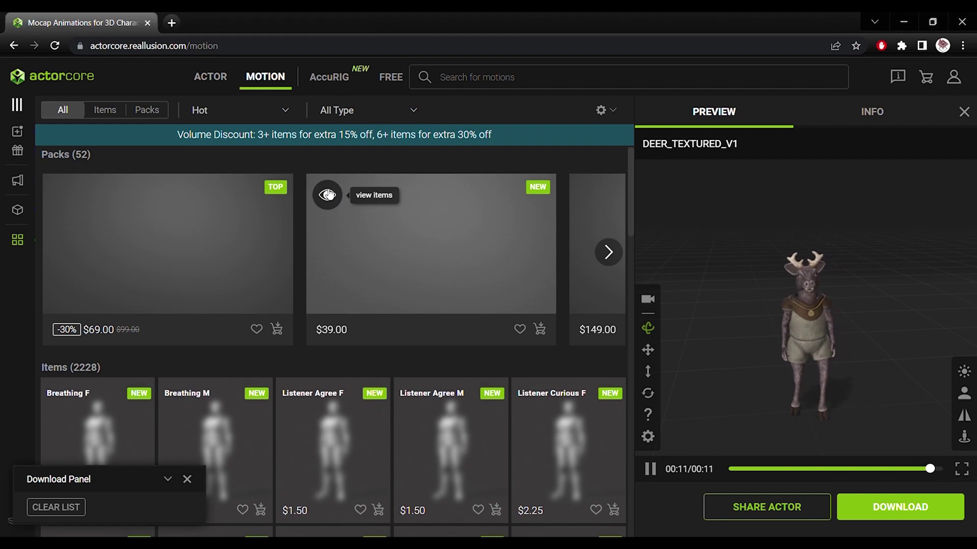
scroll(328, 195, down, 7)
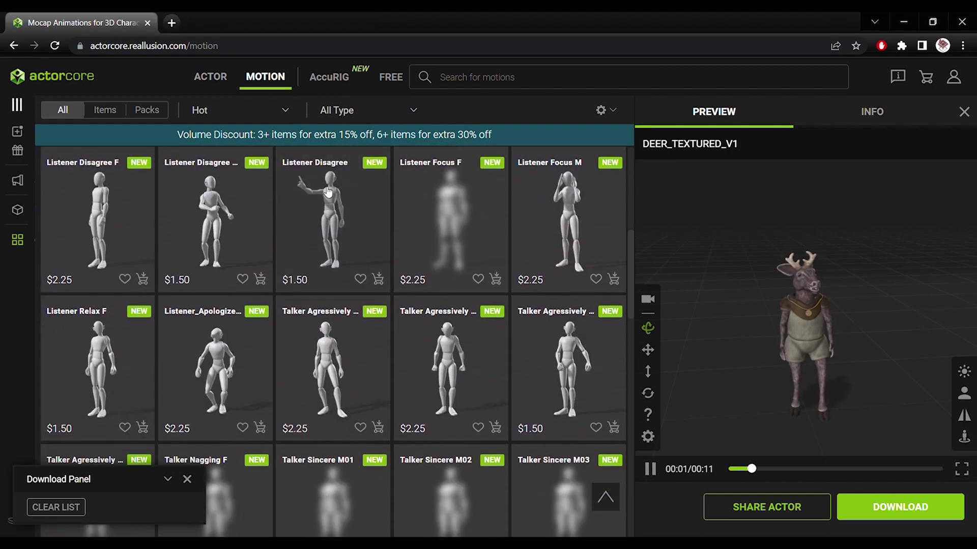
scroll(328, 192, down, 5)
click(356, 110)
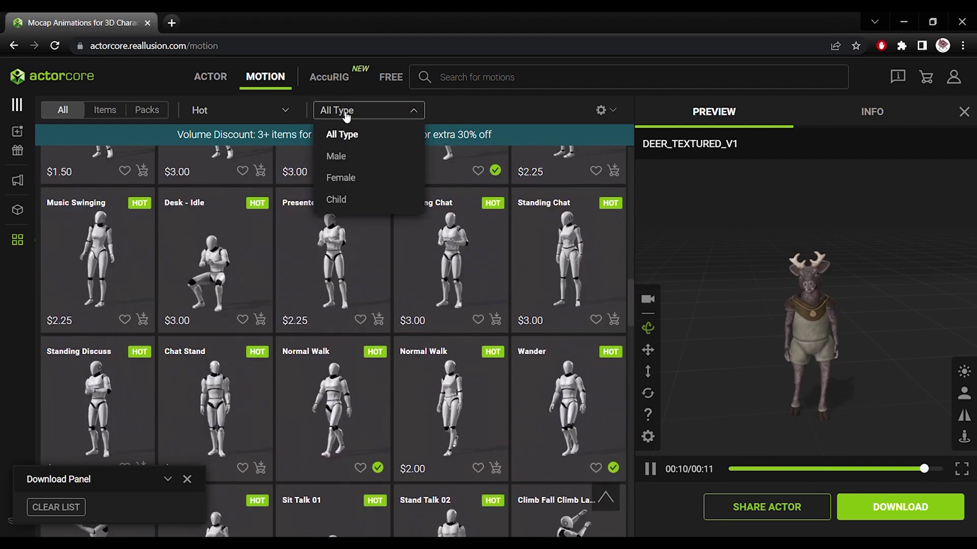
click(350, 158)
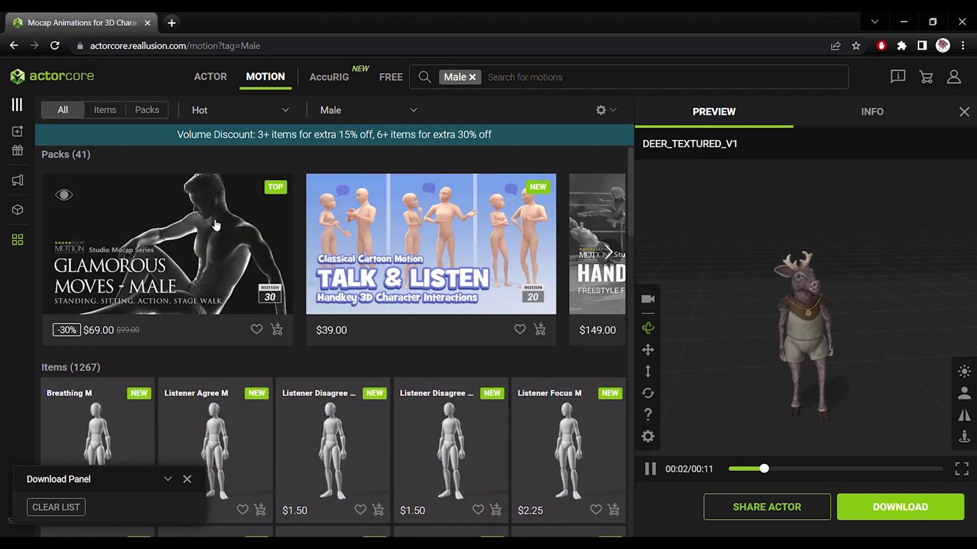
Step: Scroll the Male motions and preview Panic Chaos Run M01 on the deer
scroll(326, 252, down, 5)
scroll(362, 261, down, 5)
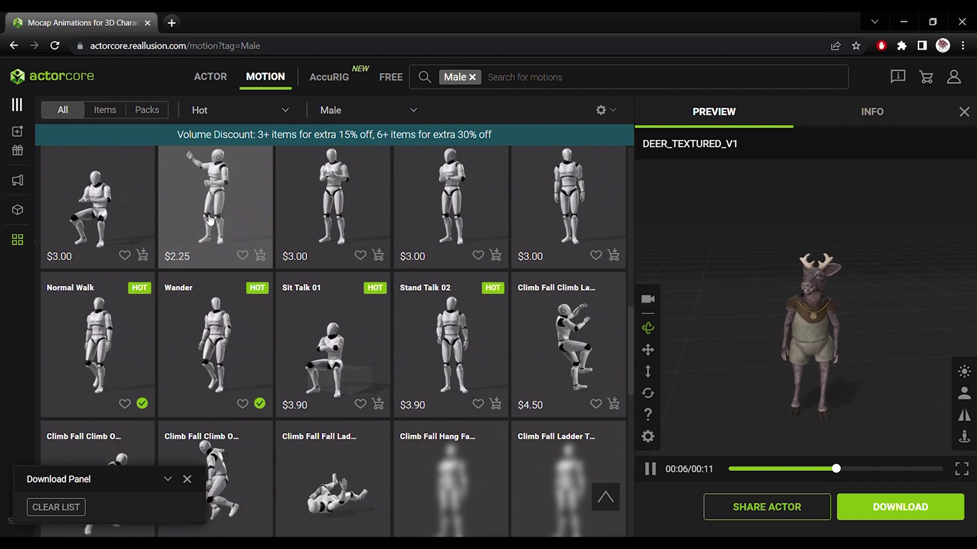
scroll(305, 239, down, 1)
scroll(390, 246, down, 3)
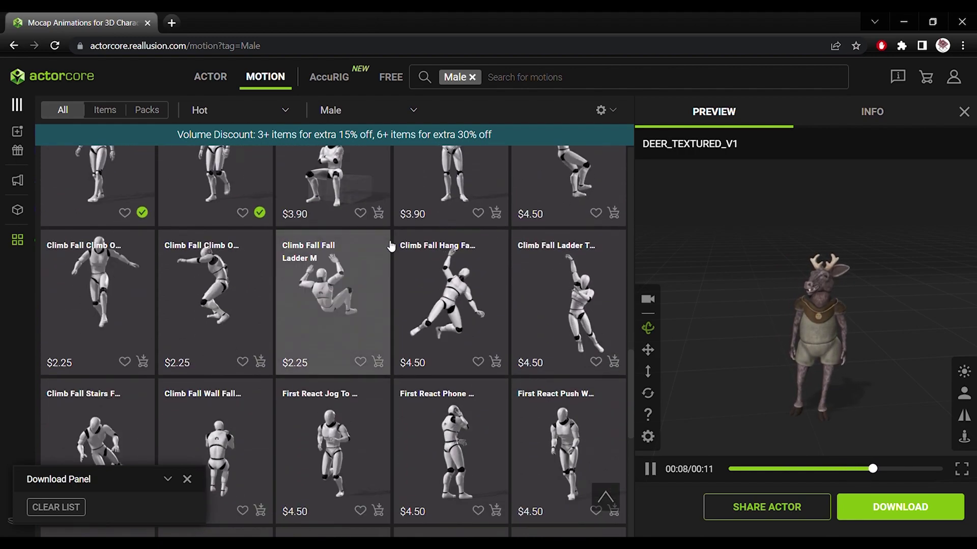
scroll(391, 246, down, 5)
scroll(391, 246, down, 2)
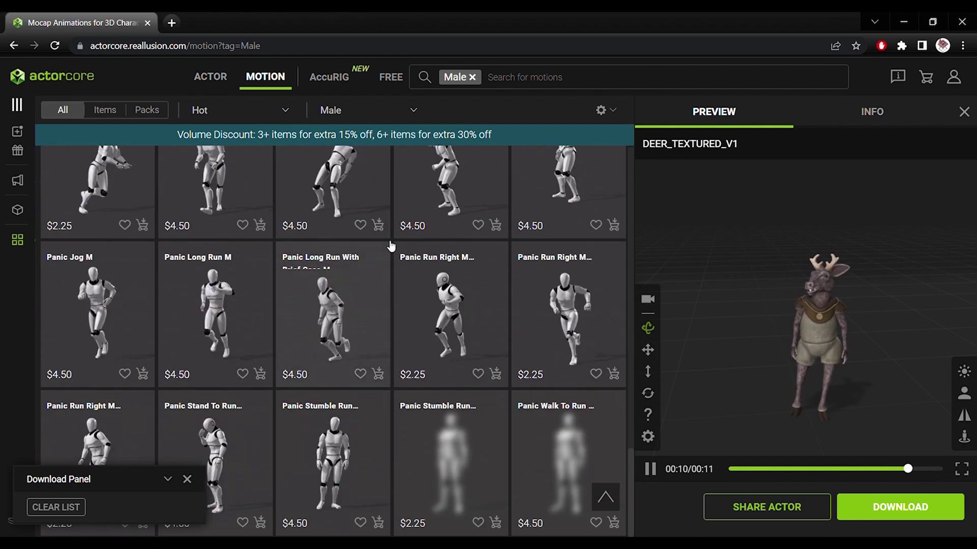
click(335, 188)
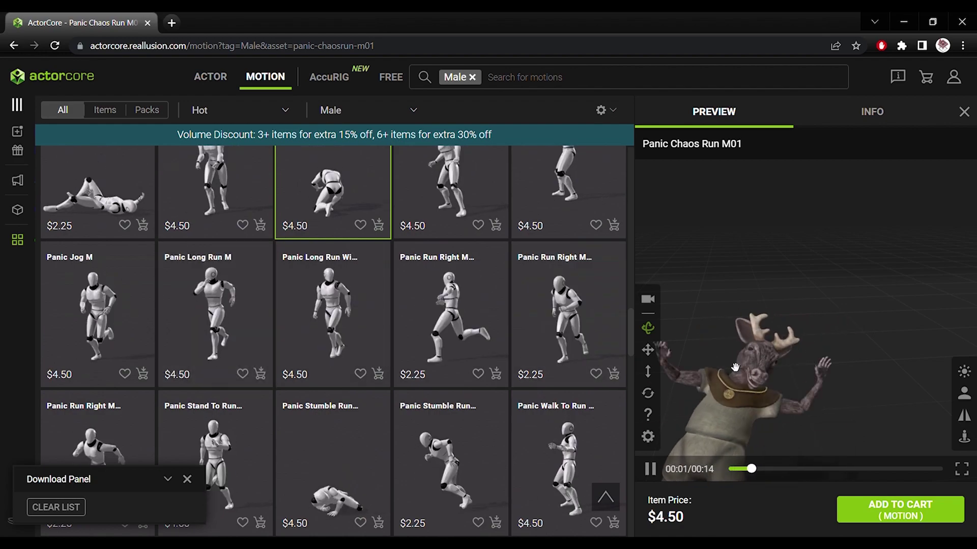
Step: Turn on Zero Root Animation, check the deer from several angles, then preview Panic Long Run M
click(964, 438)
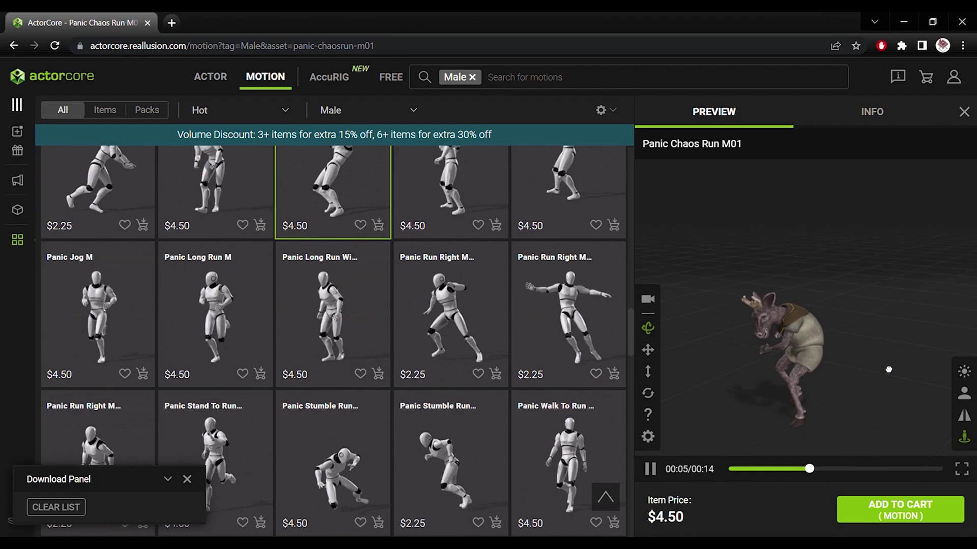
drag(889, 370, 929, 326)
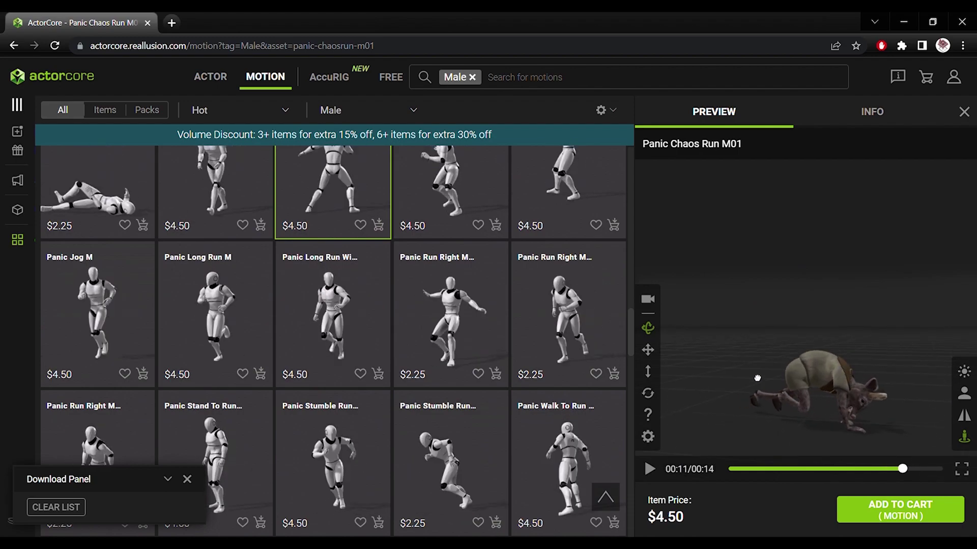
drag(813, 379, 644, 362)
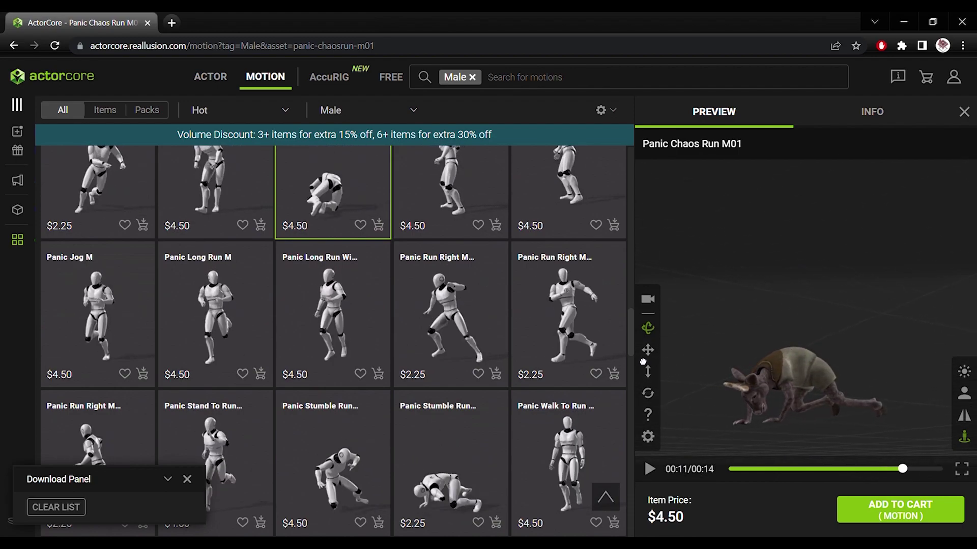
drag(712, 386, 782, 372)
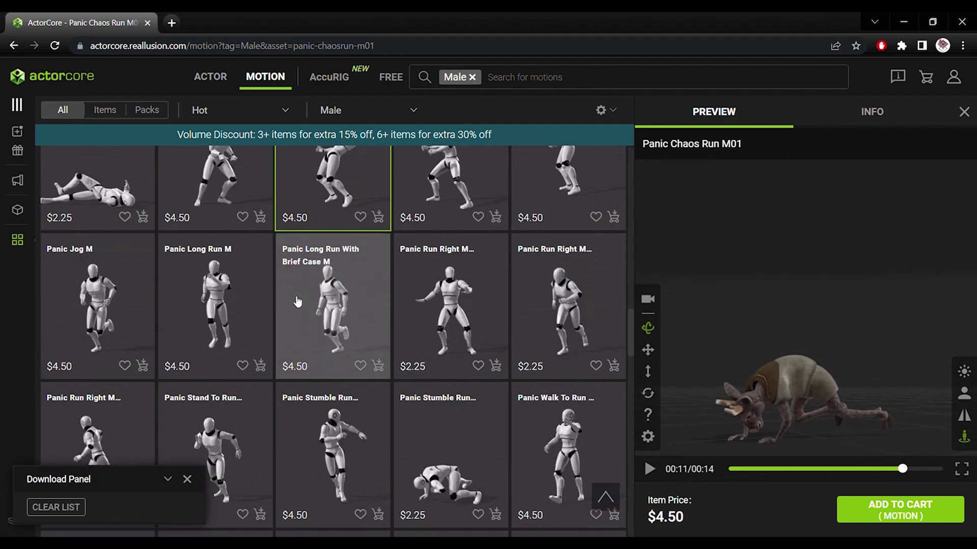
scroll(285, 290, down, 1)
click(252, 256)
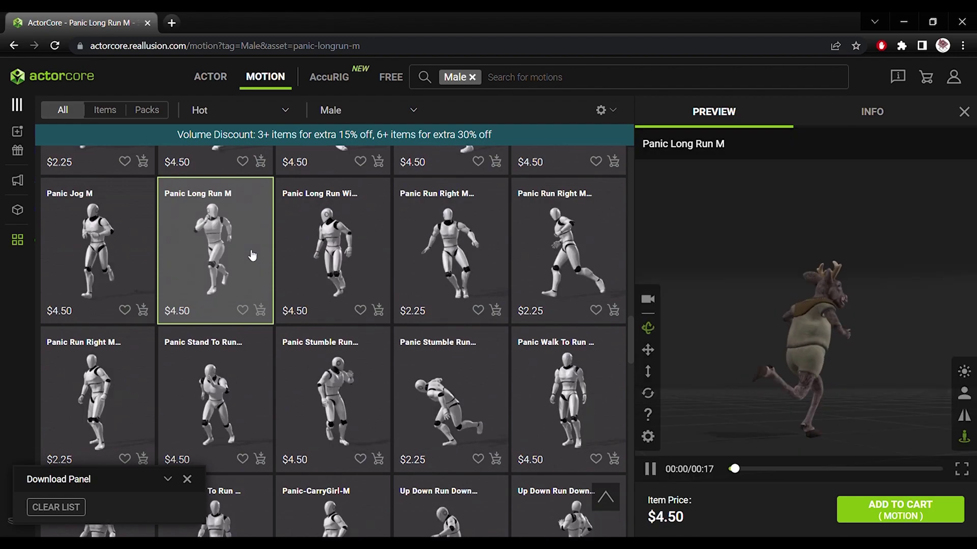
Step: Preview the free 17-second Idle motion on the deer from the price-sorted Male motions
drag(851, 368, 876, 434)
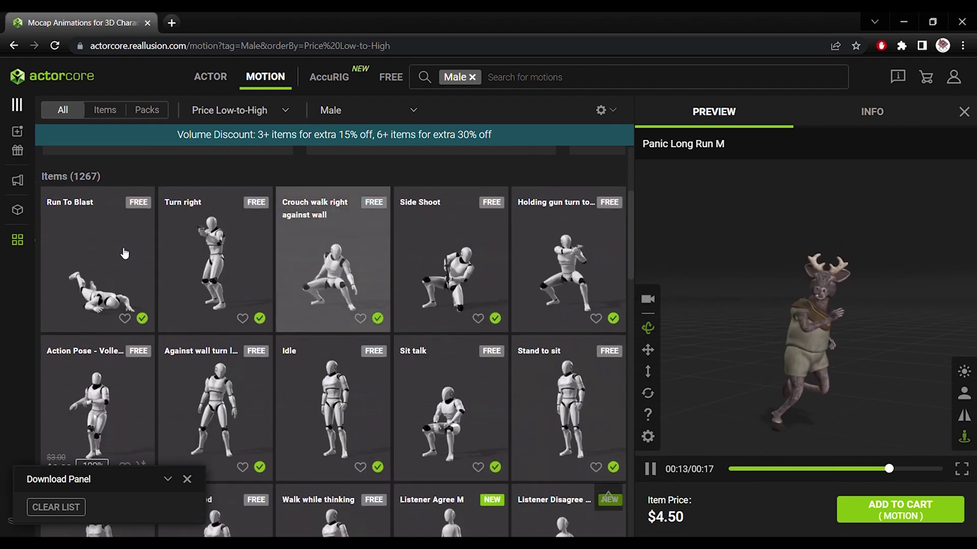
scroll(204, 248, down, 2)
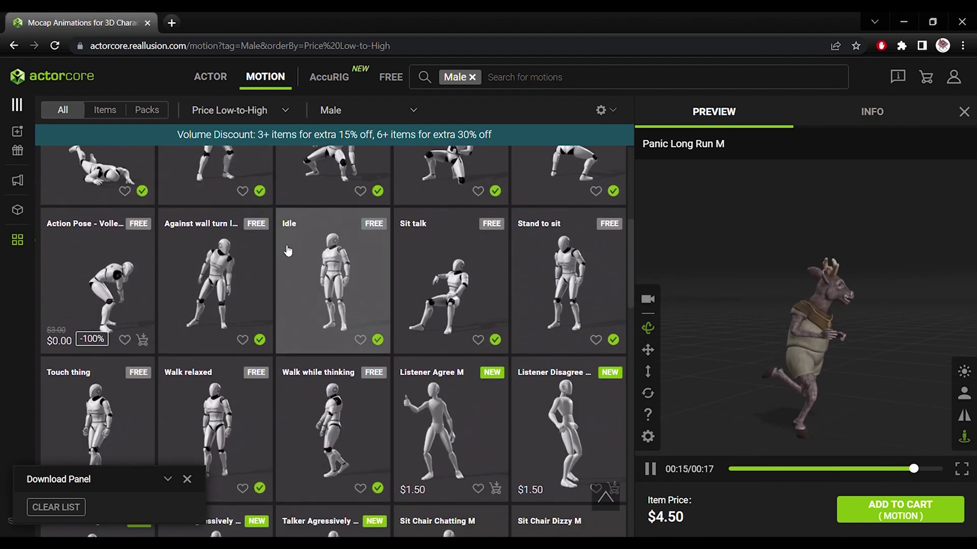
click(352, 280)
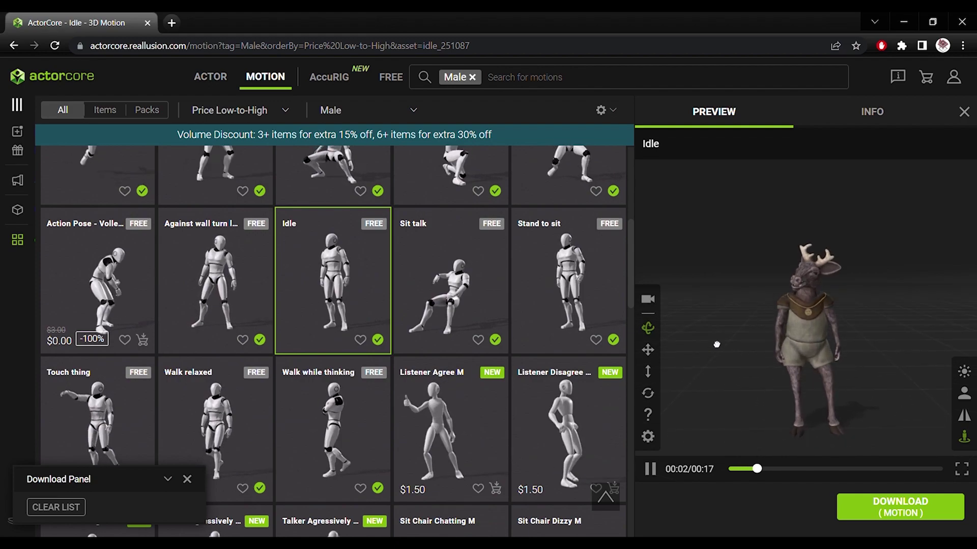
scroll(480, 311, down, 4)
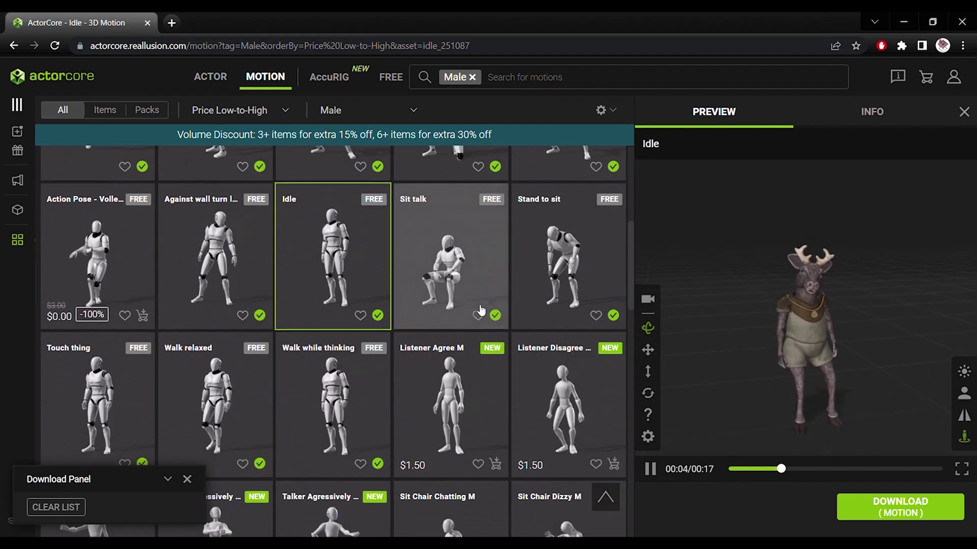
scroll(481, 310, down, 7)
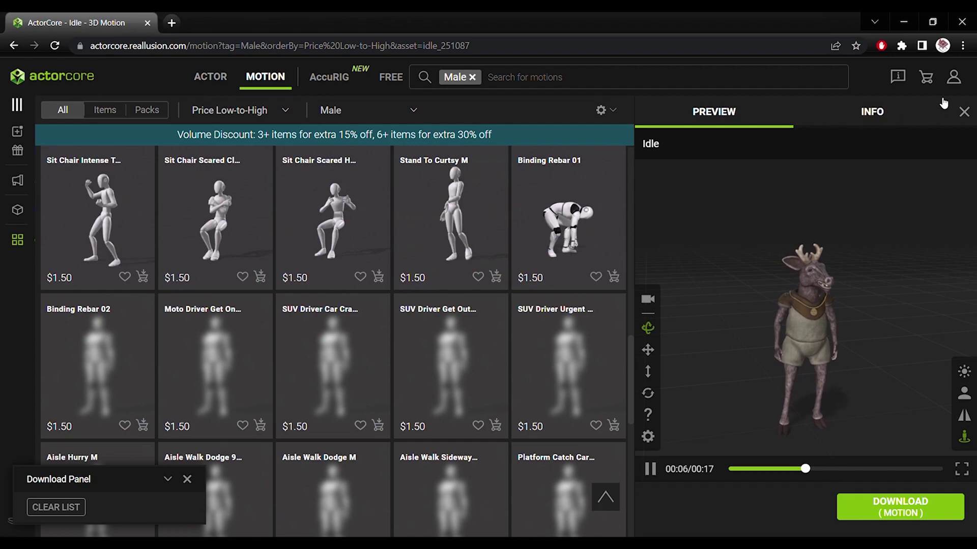
Step: Open the account Inventory and switch it to show owned motions
click(960, 81)
mouse_move(954, 77)
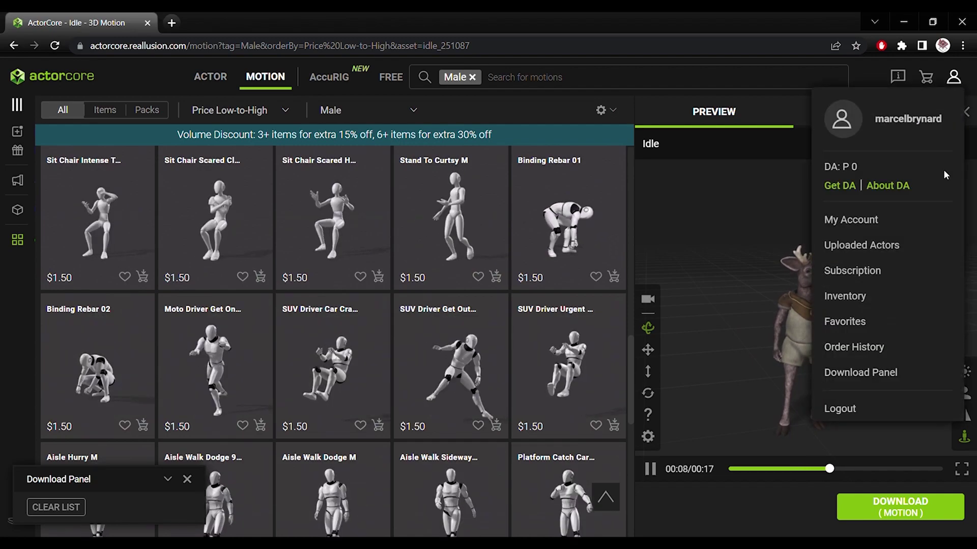
click(867, 297)
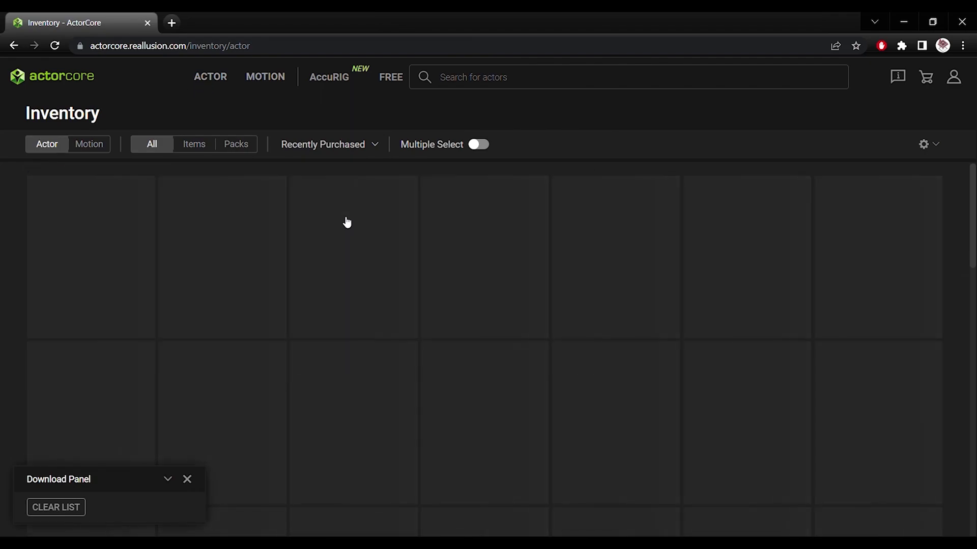
click(90, 145)
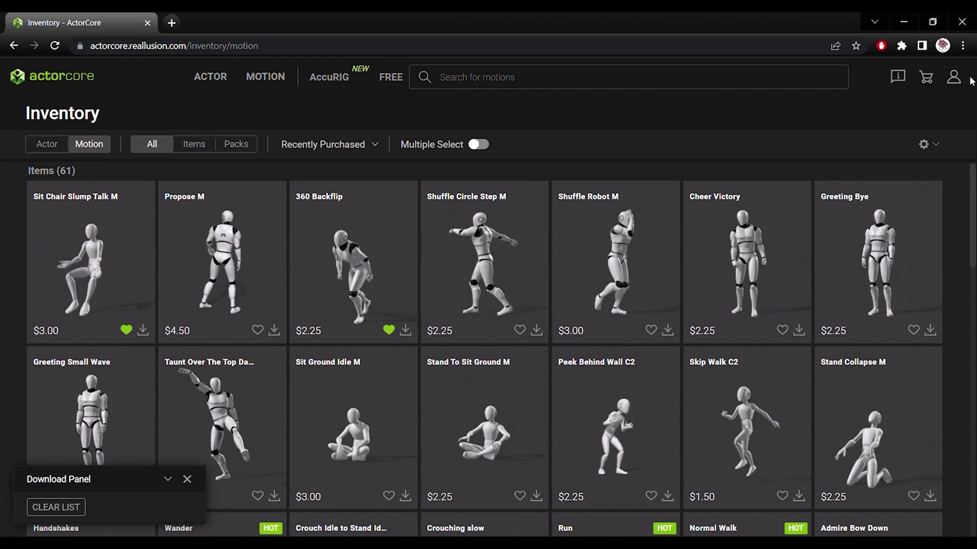
Step: Preview the Crouching slow and Wander motions on the deer, viewing it from the side
mouse_move(953, 78)
scroll(452, 356, down, 5)
click(451, 331)
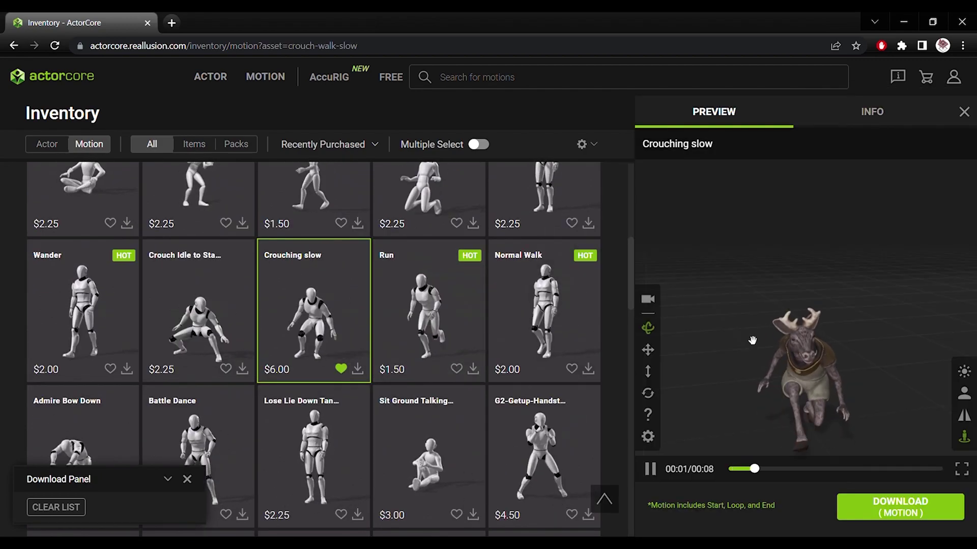
drag(825, 332, 846, 337)
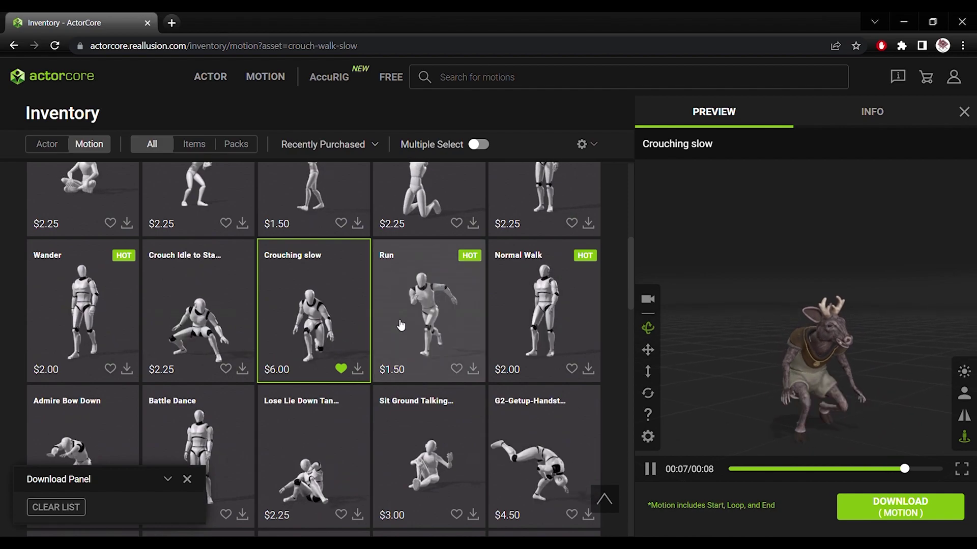
click(97, 301)
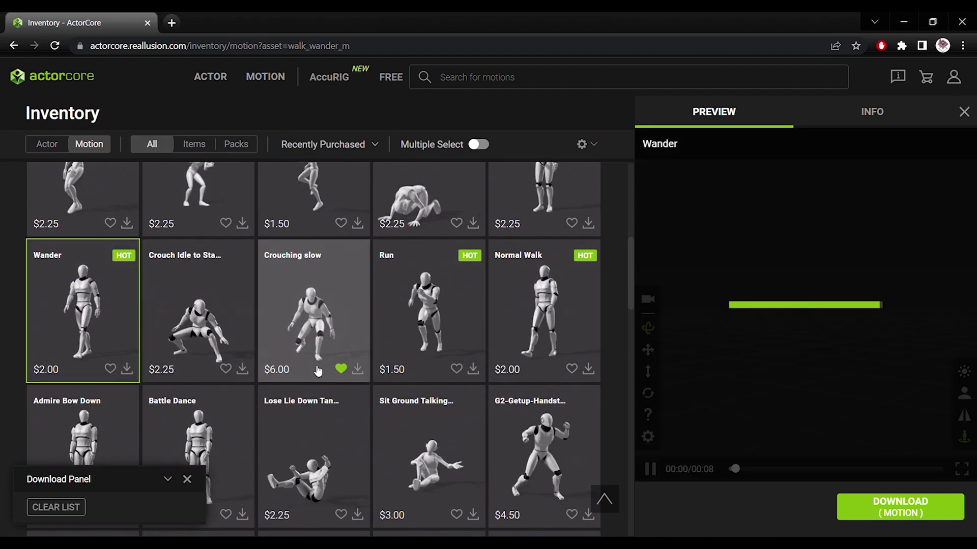
Step: Preview the Normal Walk motion and rotate the deer to face the front
scroll(323, 332, up, 5)
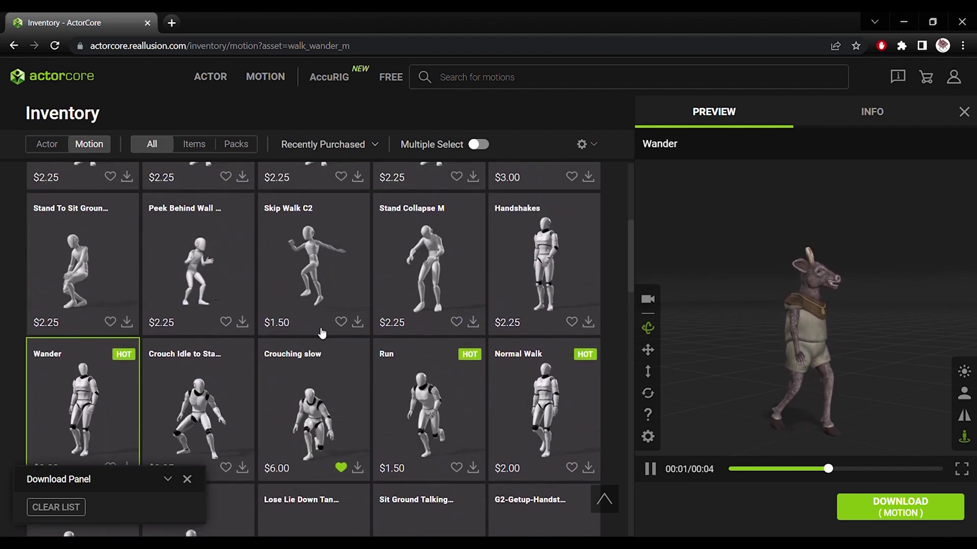
scroll(288, 374, up, 3)
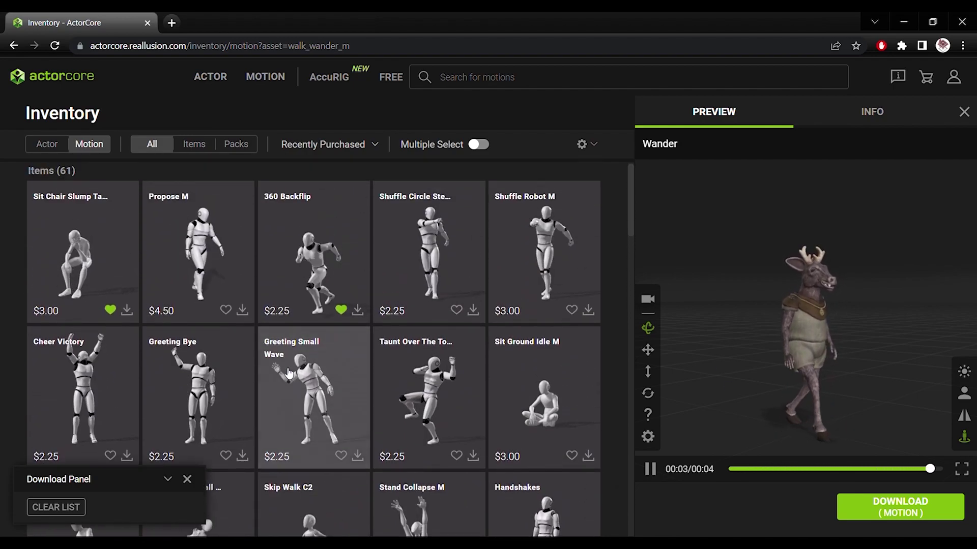
scroll(276, 370, down, 9)
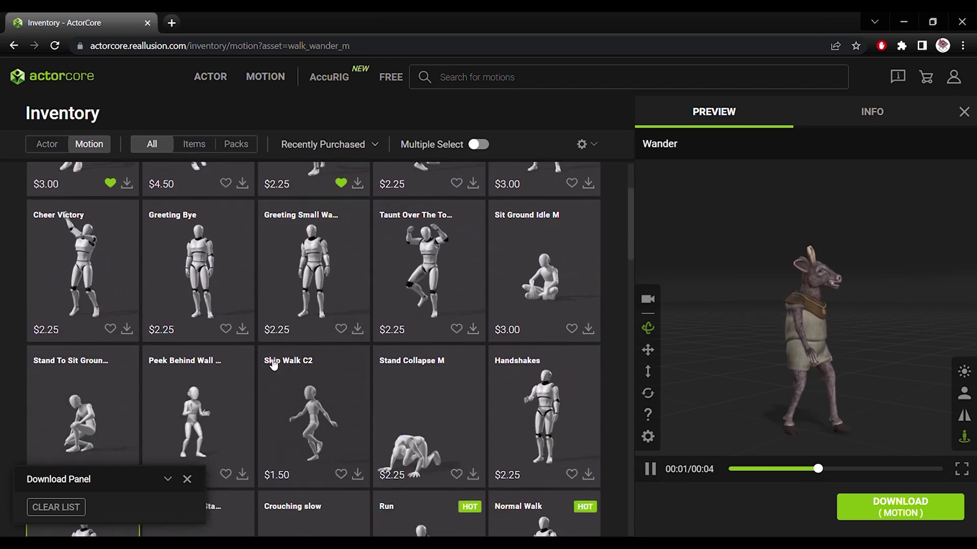
click(501, 315)
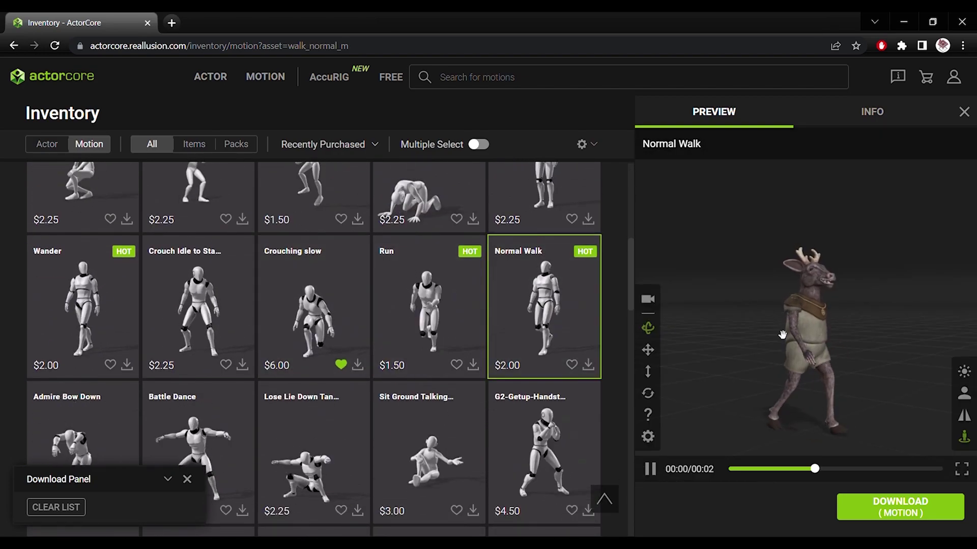
drag(781, 335, 671, 320)
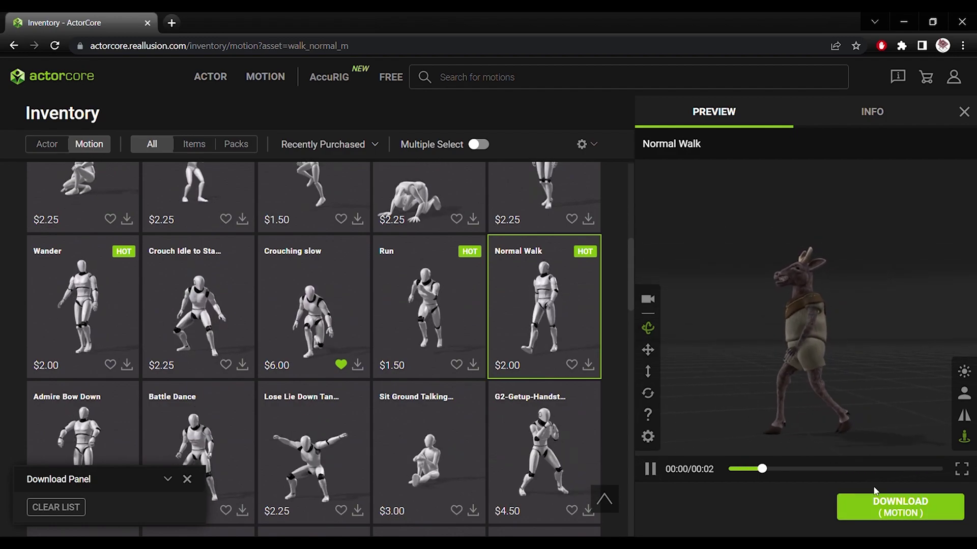
drag(717, 433, 790, 406)
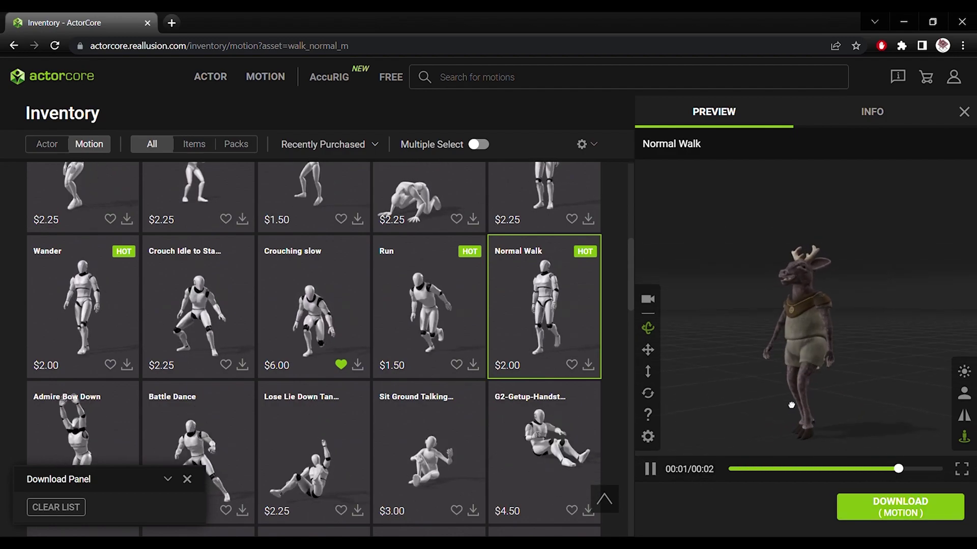
Step: Start downloading Normal Walk and choose the uploaded DEER_TEXTURED_V1 as the target character
click(887, 511)
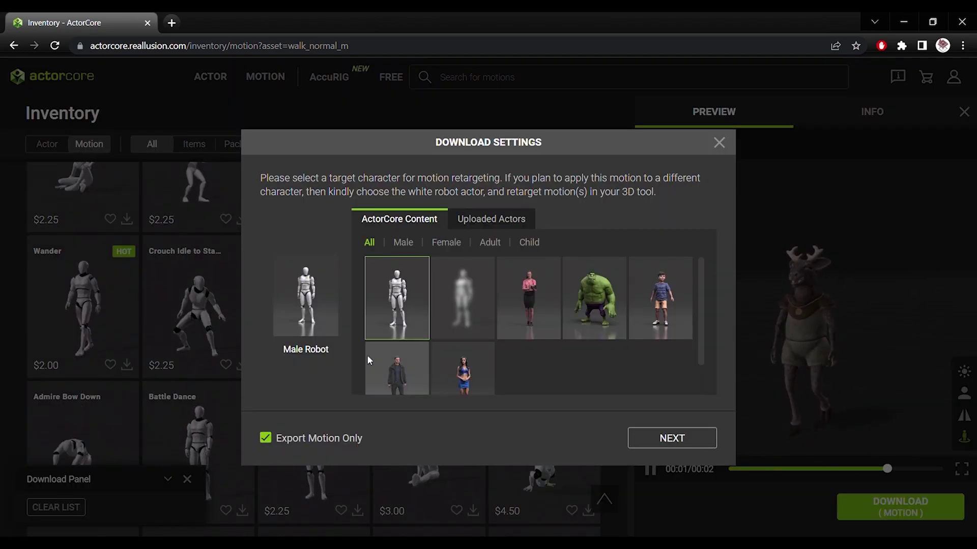
scroll(402, 306, down, 1)
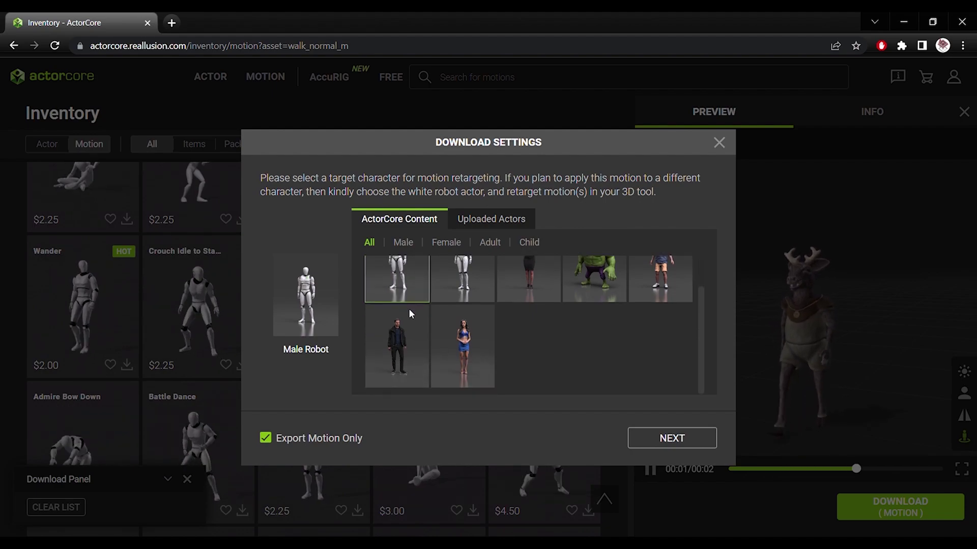
scroll(408, 309, up, 1)
click(501, 220)
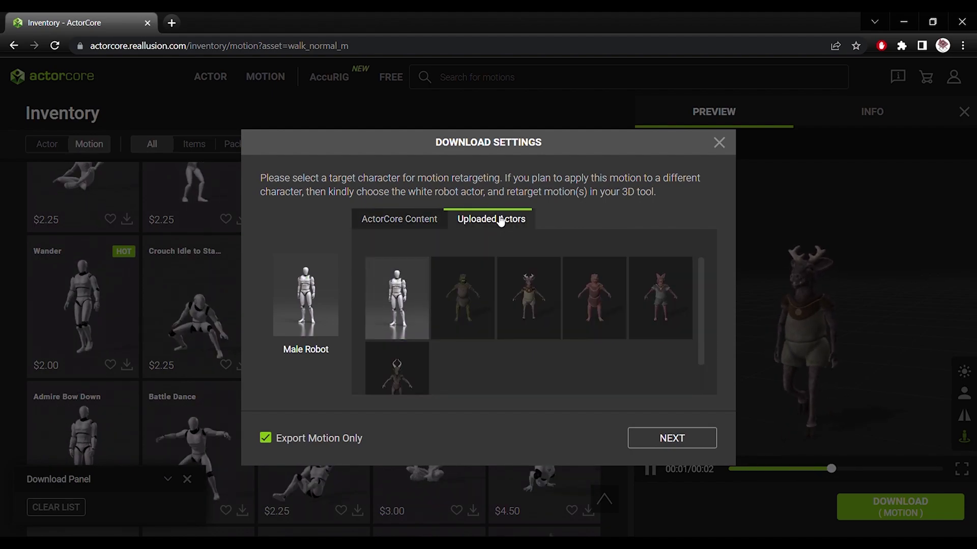
click(407, 286)
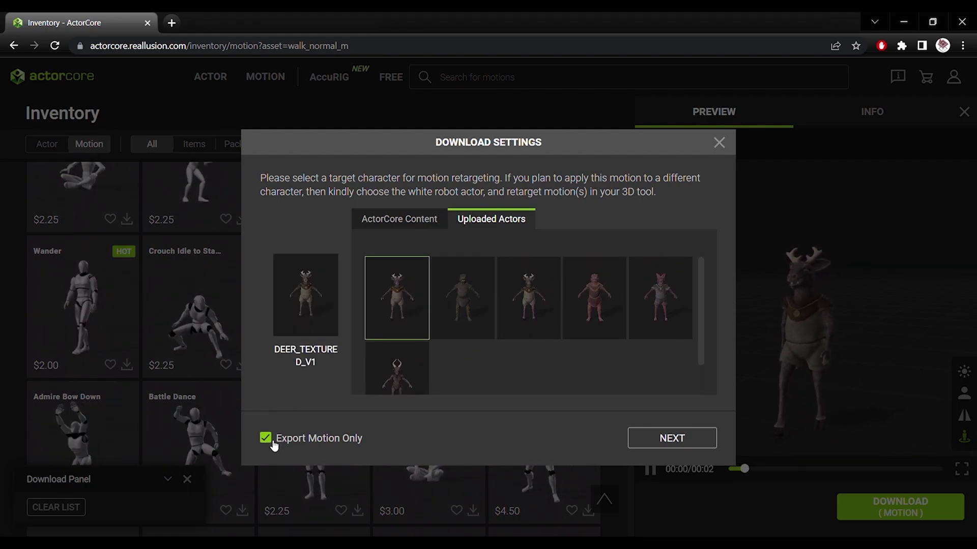
click(644, 440)
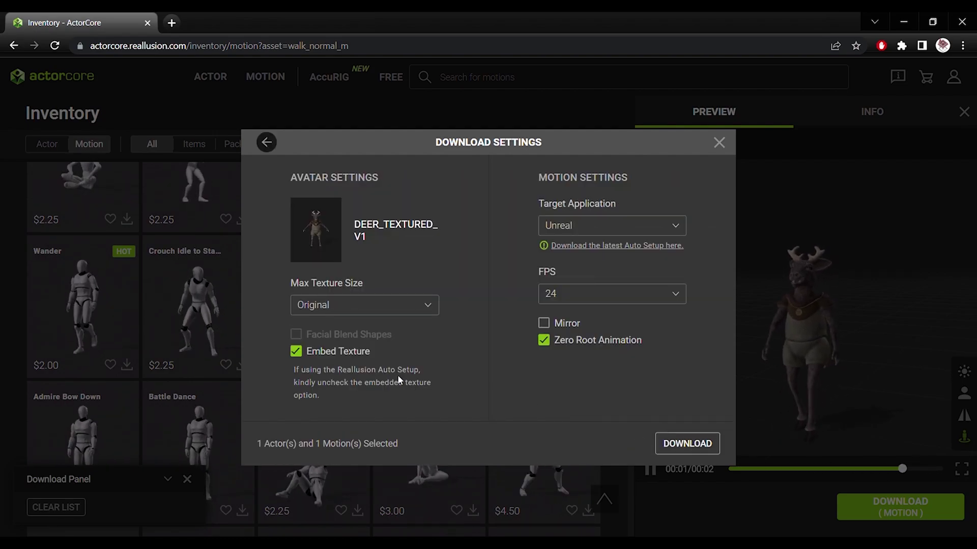
Step: Set the target application to Blender, keep Original texture size, and download
click(577, 229)
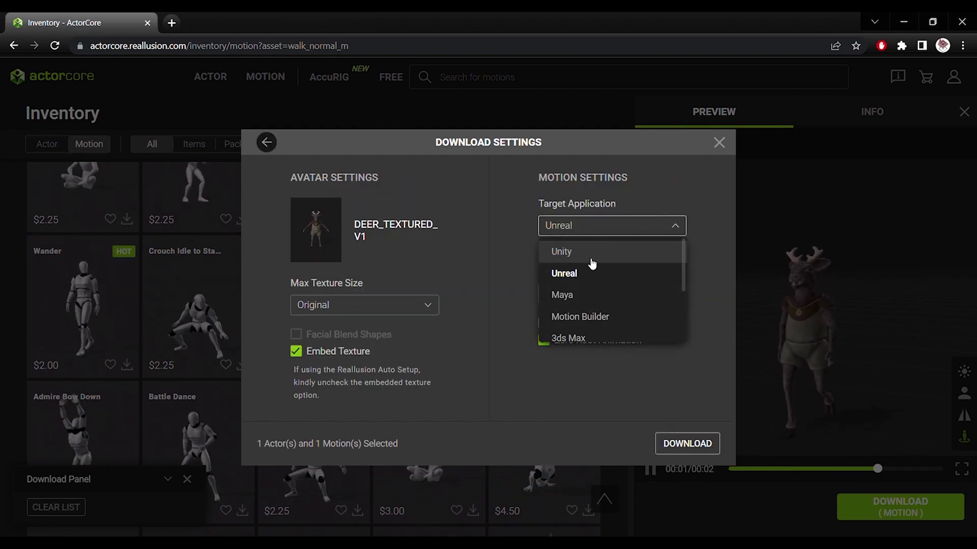
scroll(598, 273, down, 1)
click(603, 297)
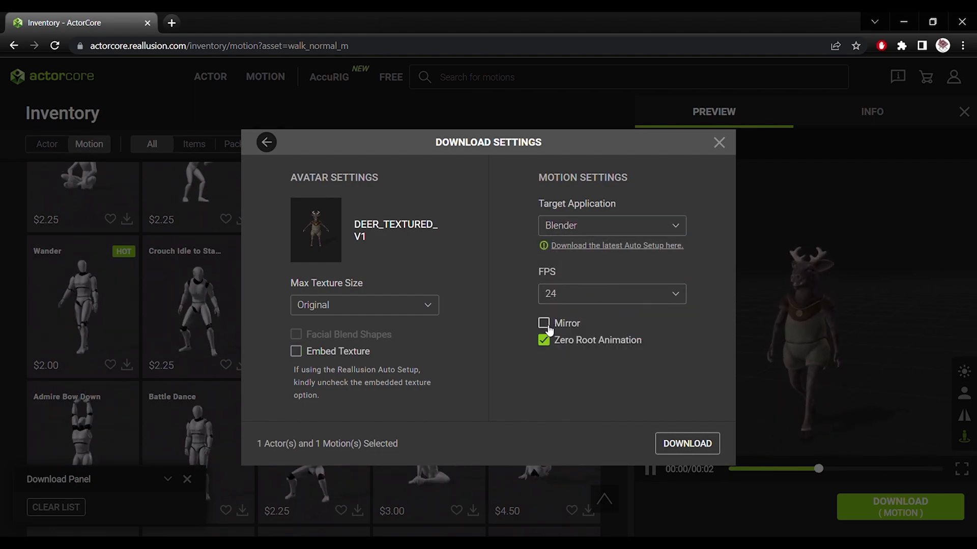
click(359, 316)
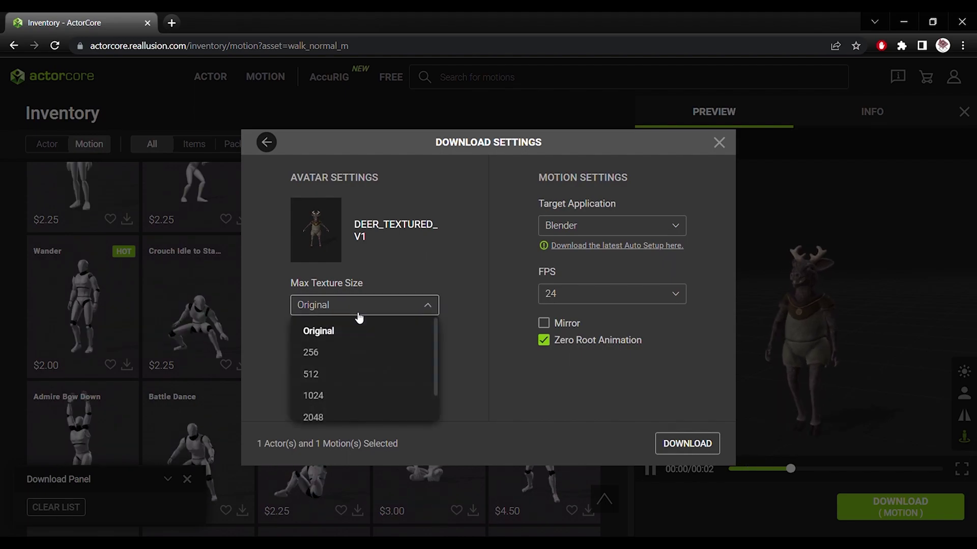
click(359, 314)
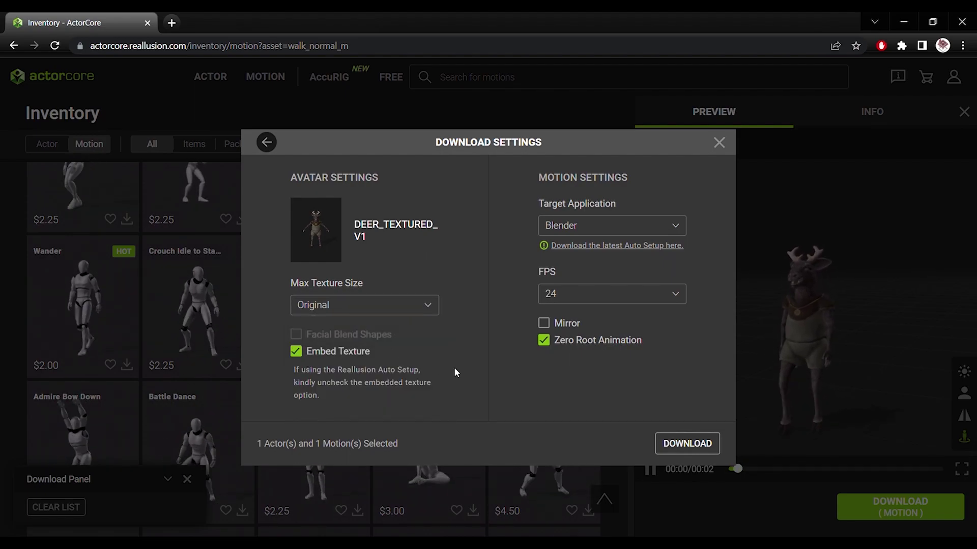
click(680, 445)
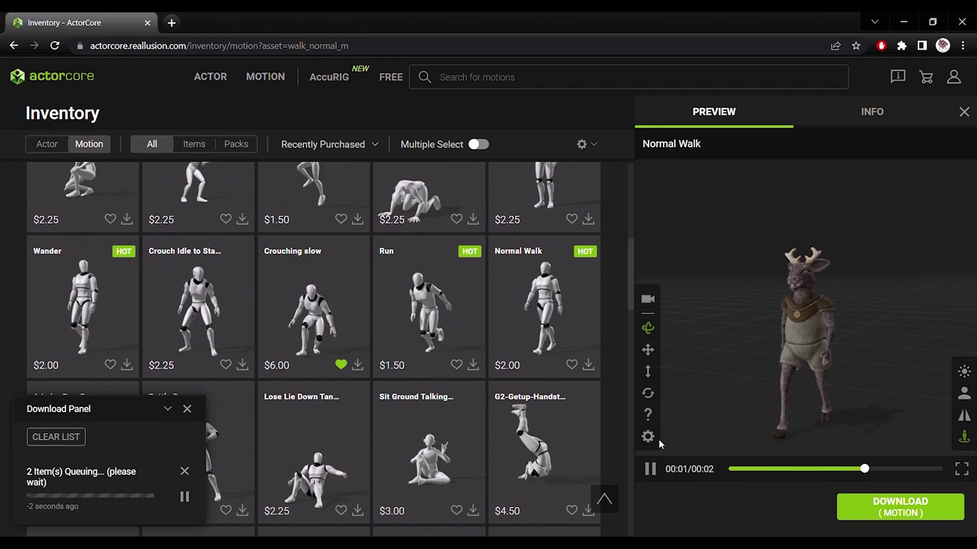
Step: Pause the ActorCore preview and bring up Blender's File > Import formats
click(650, 469)
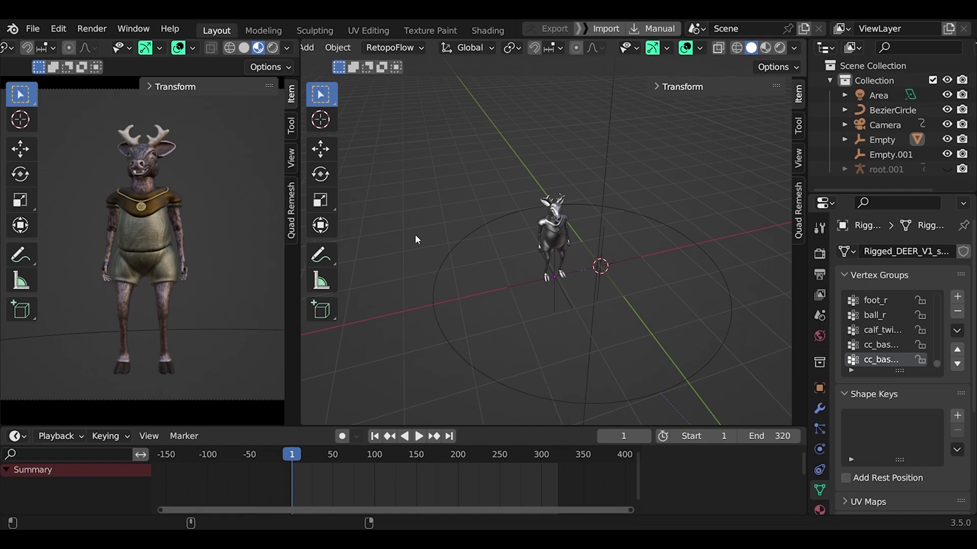
click(38, 29)
mouse_move(71, 227)
scroll(414, 259, down, 3)
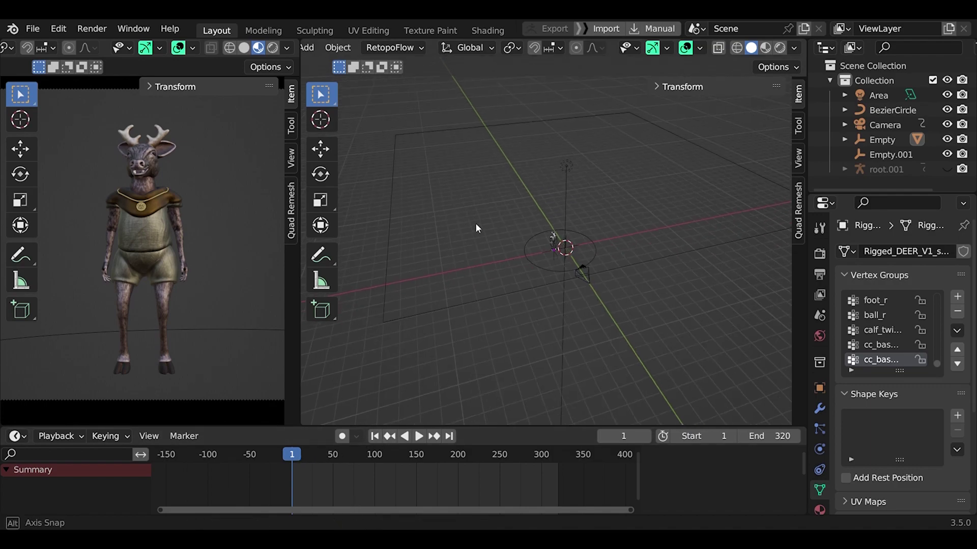
scroll(529, 245, up, 3)
Step: Select the deer, view it from the front with numpad 1, then orbit back to perspective
middle_drag(543, 245, 576, 204)
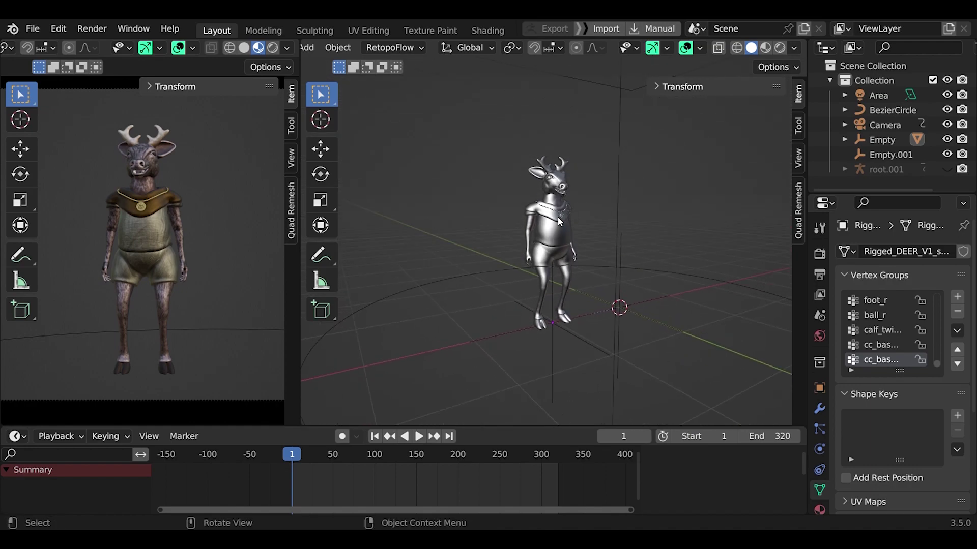
click(558, 220)
scroll(557, 221, down, 4)
key(KP_1)
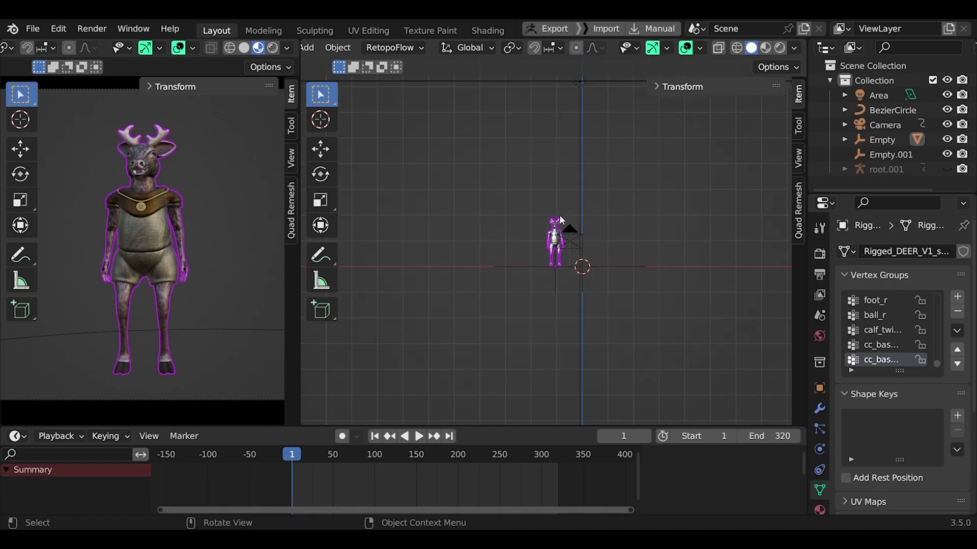
scroll(557, 226, up, 6)
middle_drag(553, 236, 576, 239)
scroll(561, 201, up, 3)
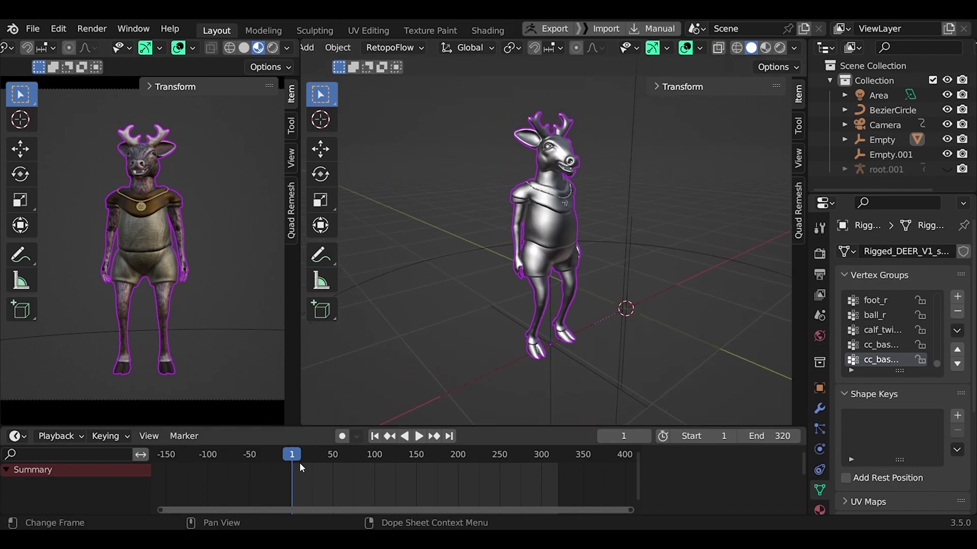
Step: Deselect everything, then play and stop the deer's animation
click(403, 328)
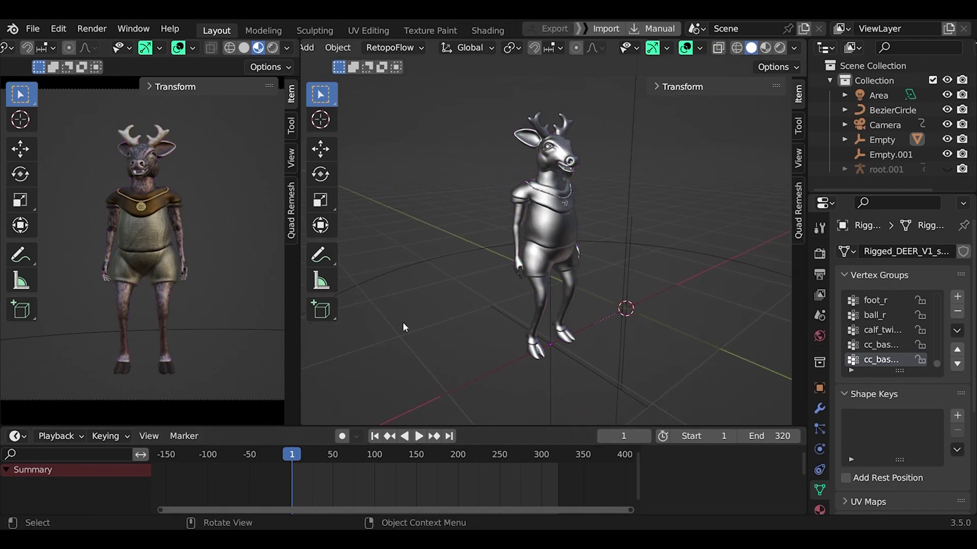
key(space)
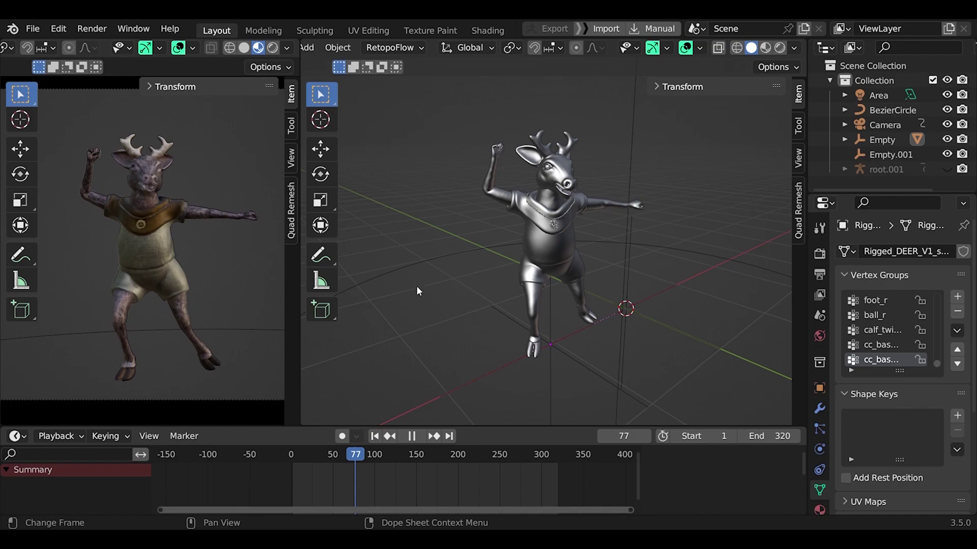
key(space)
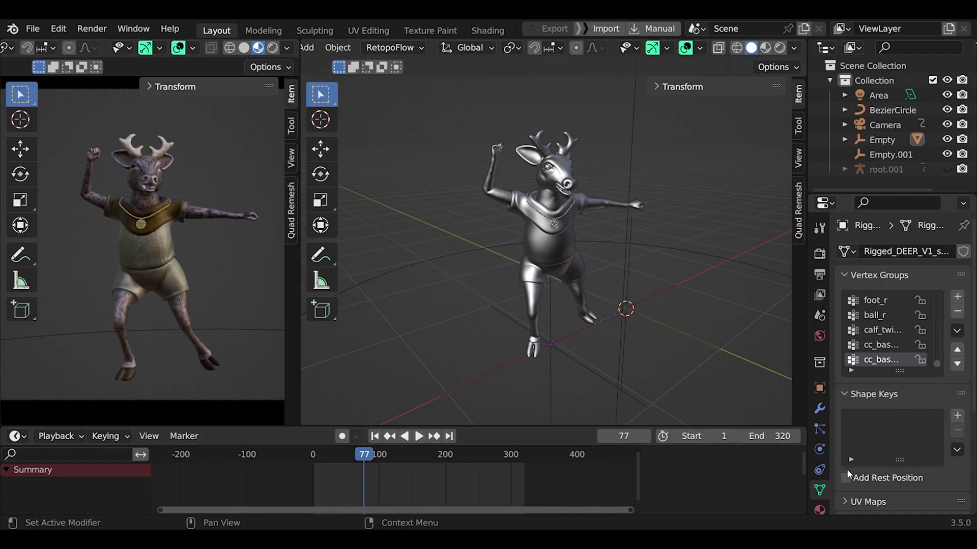
Step: Confirm the Output Properties frame rate is 24 fps
click(820, 276)
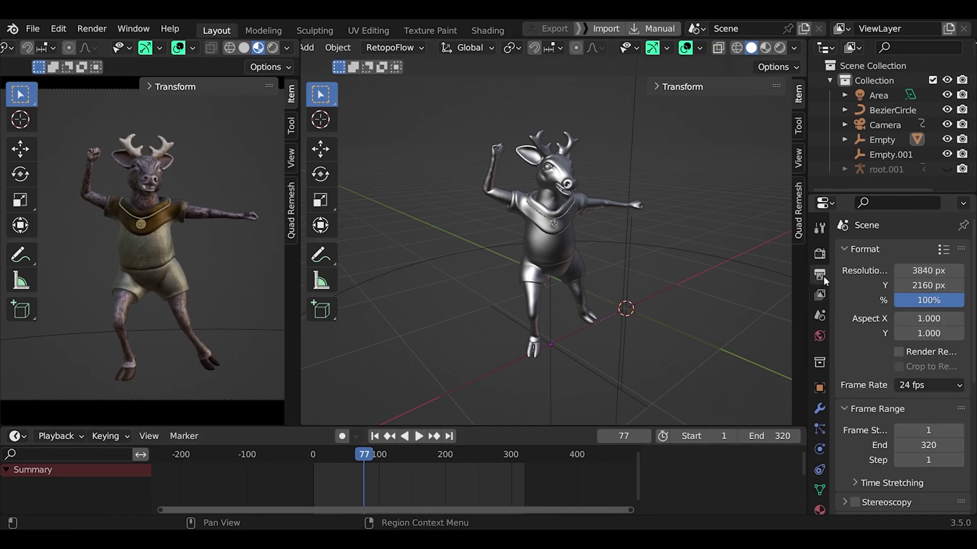
click(920, 380)
click(924, 384)
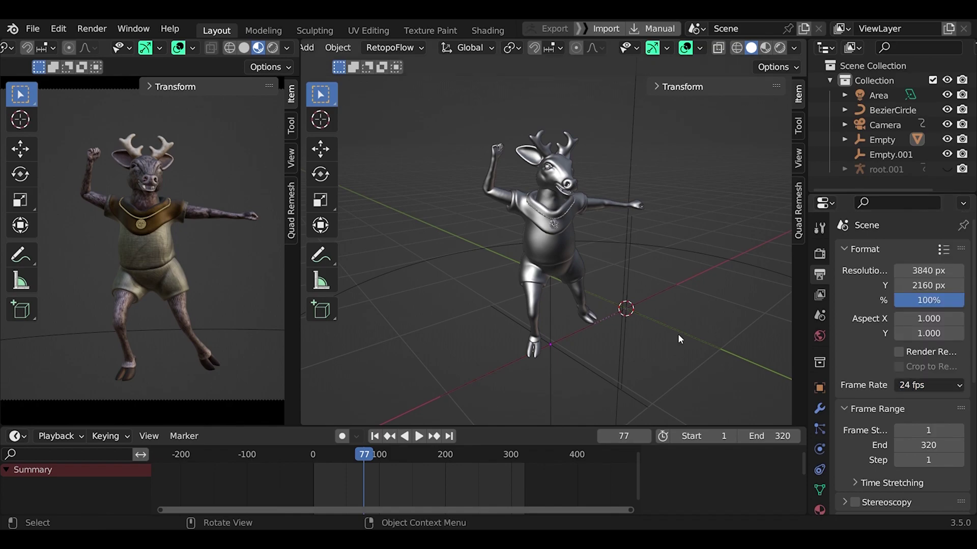
scroll(683, 277, down, 5)
middle_drag(665, 253, 709, 261)
scroll(621, 243, down, 2)
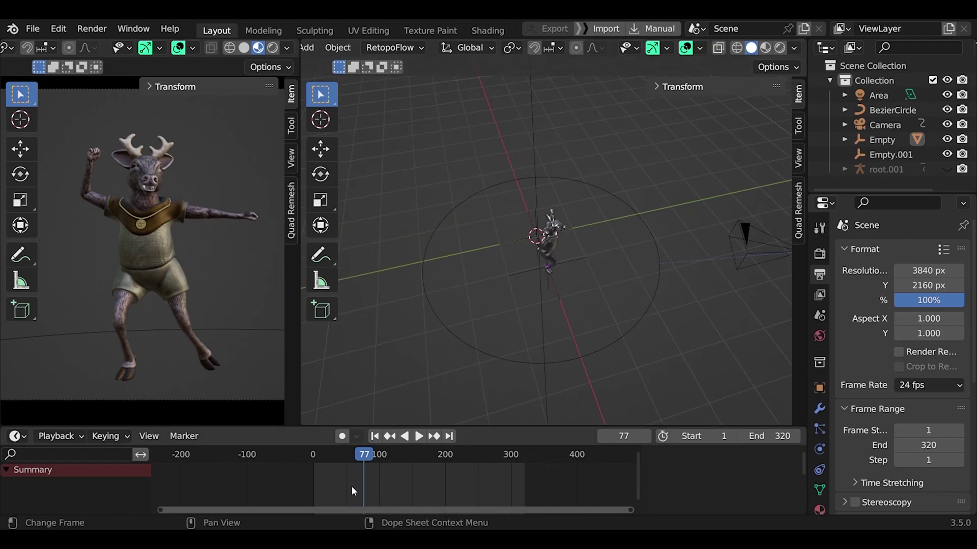
Step: Scrub the timeline to around frame 271 and zoom in on the deer
drag(364, 459, 494, 455)
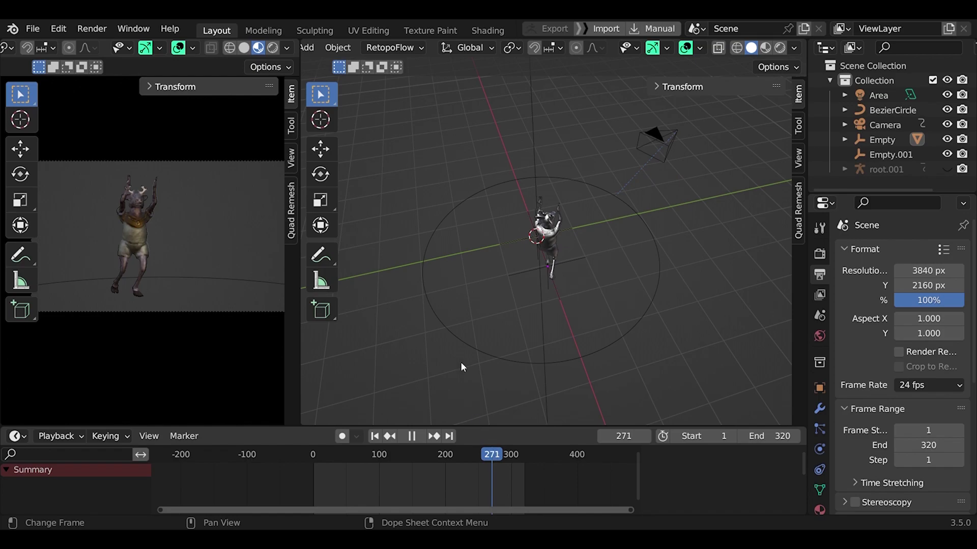
scroll(145, 200, up, 3)
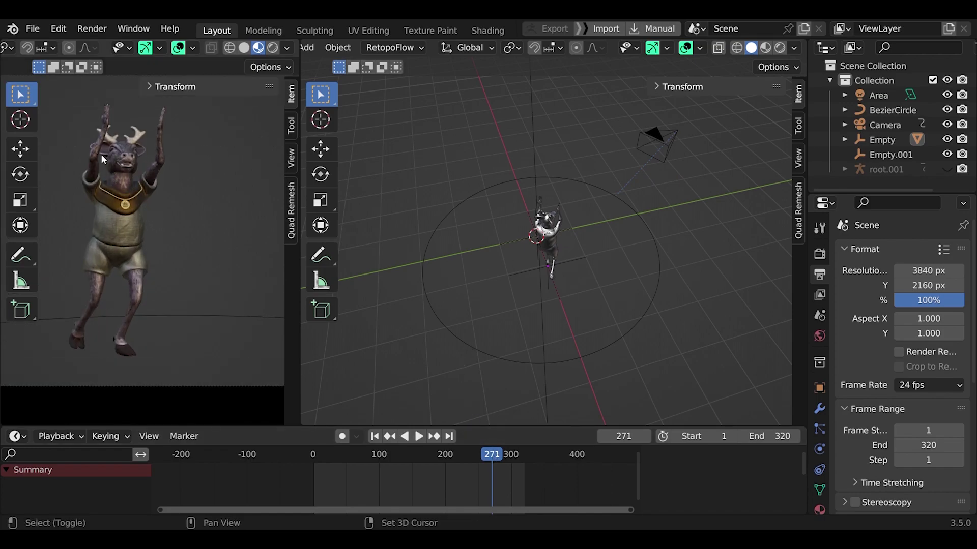
scroll(131, 193, up, 2)
scroll(131, 192, up, 2)
scroll(149, 210, up, 3)
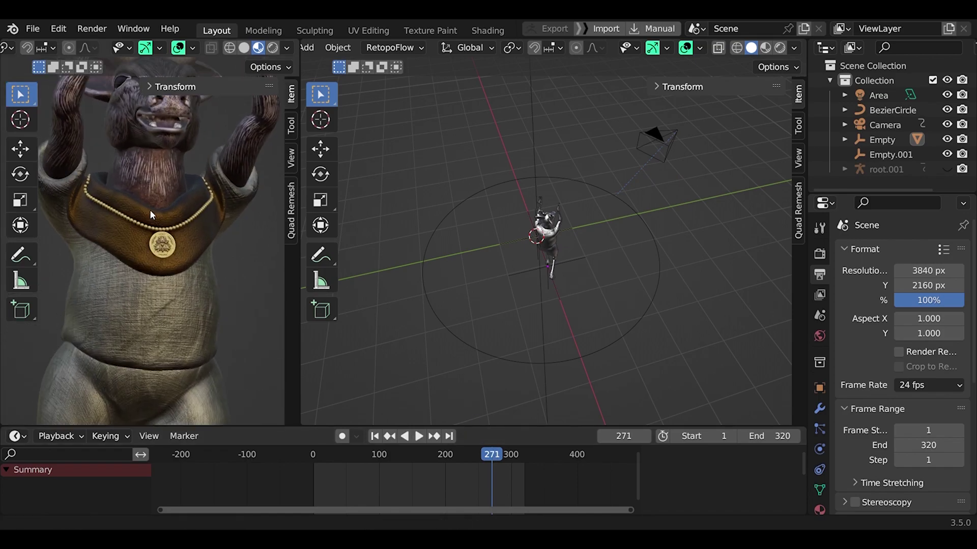